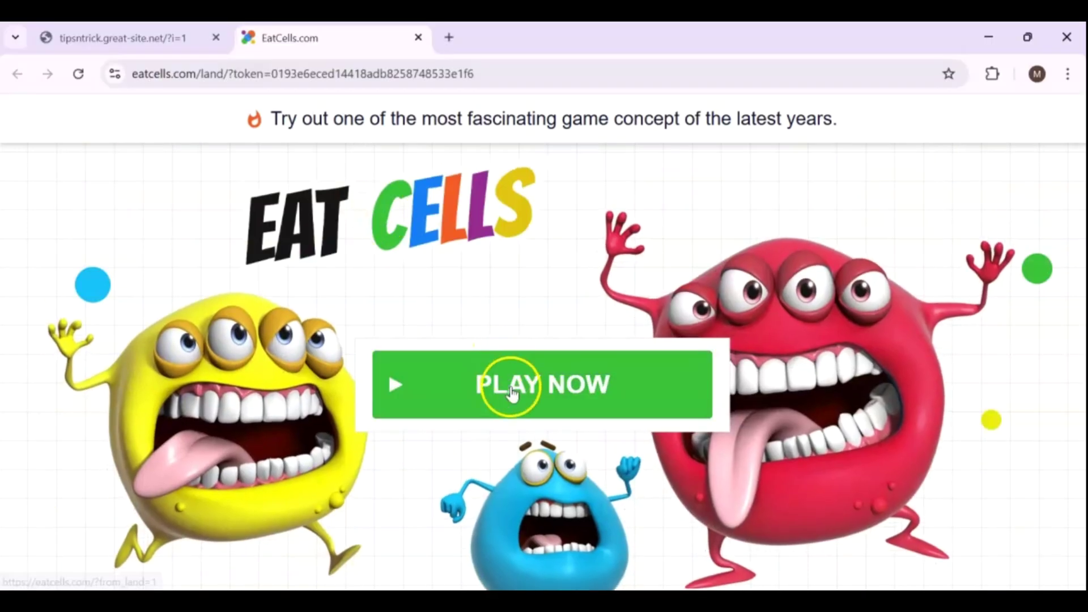
# Start a live Eat Cells game from the ad landing page
pyautogui.click(519, 384)
pyautogui.click(537, 244)
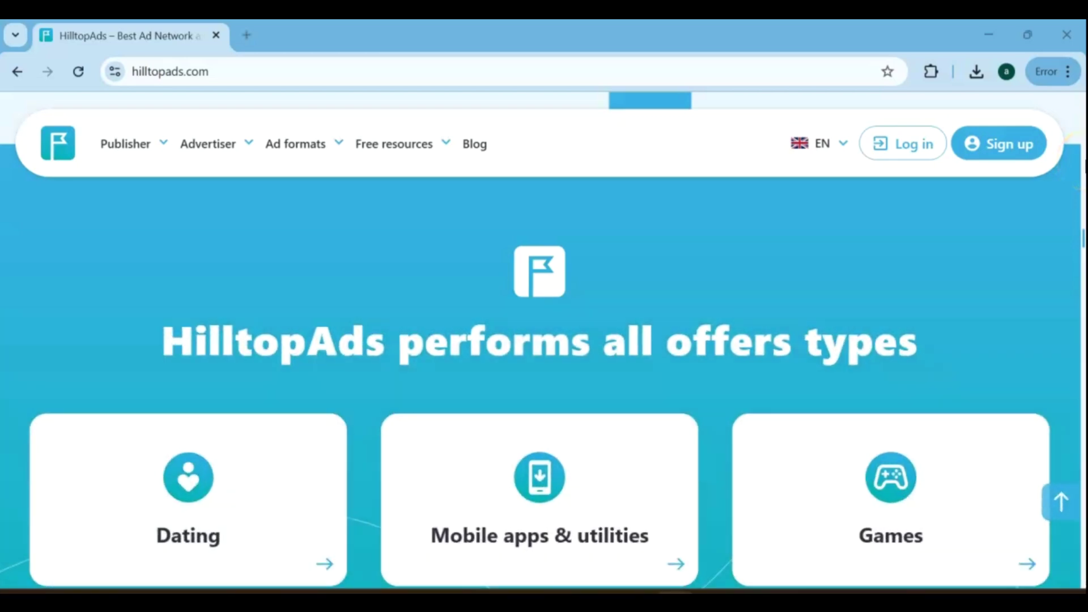
pyautogui.scroll(-3, 544, 340)
pyautogui.scroll(-3, 544, 340)
pyautogui.scroll(-3, 544, 340)
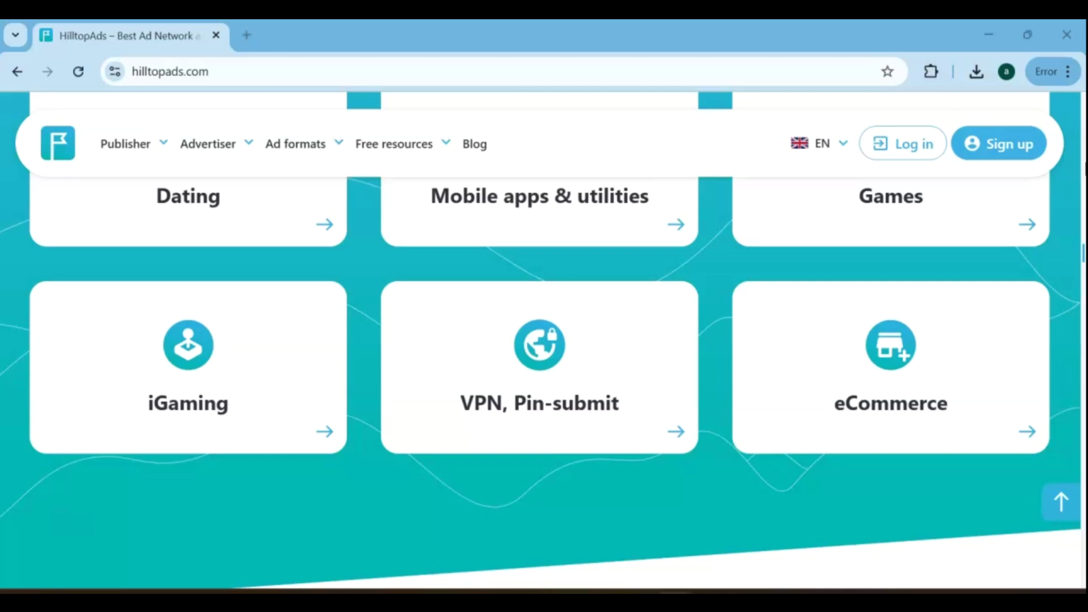
pyautogui.scroll(-4, 544, 341)
pyautogui.scroll(-3, 544, 340)
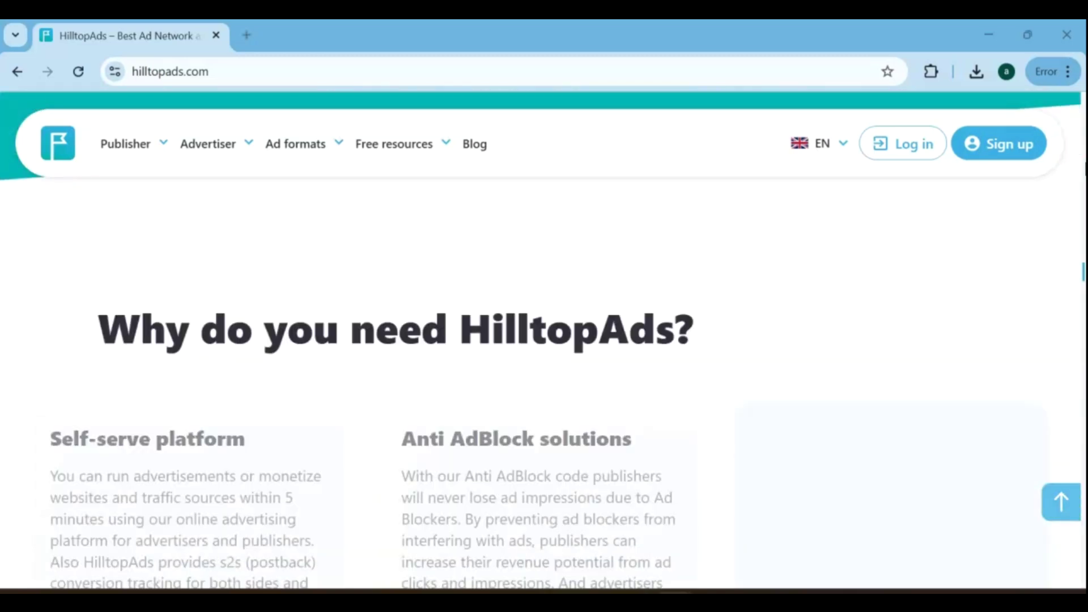
pyautogui.scroll(-2, 544, 340)
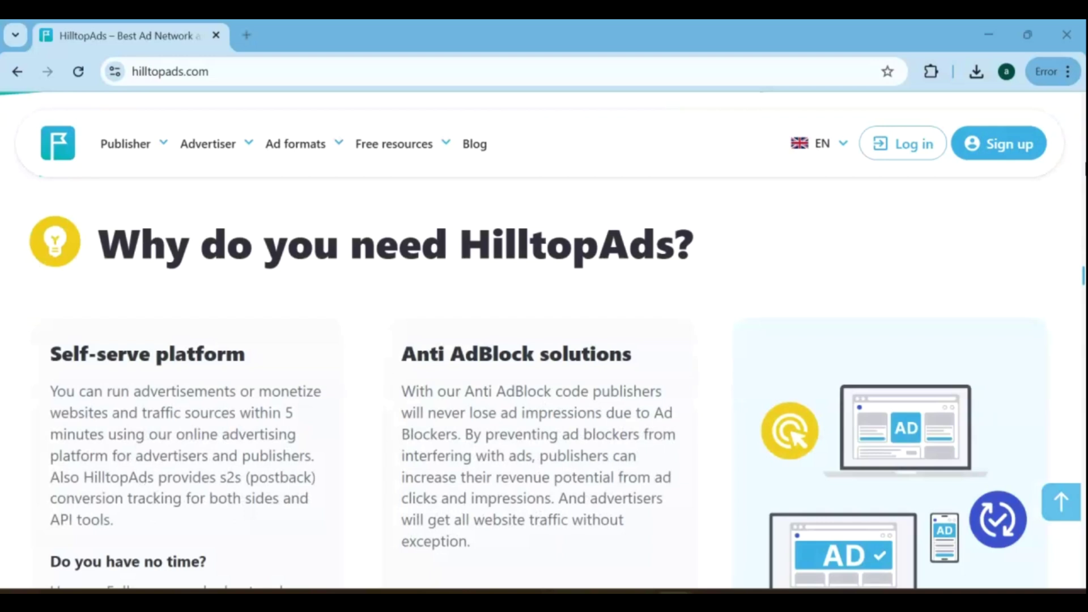
pyautogui.scroll(-1, 545, 341)
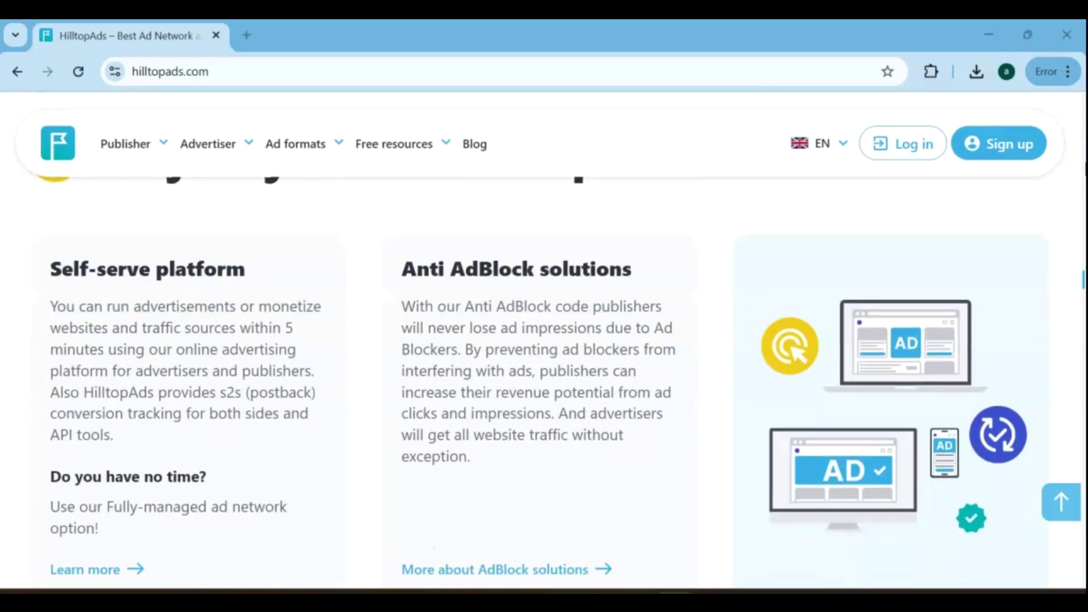
pyautogui.scroll(1, 544, 340)
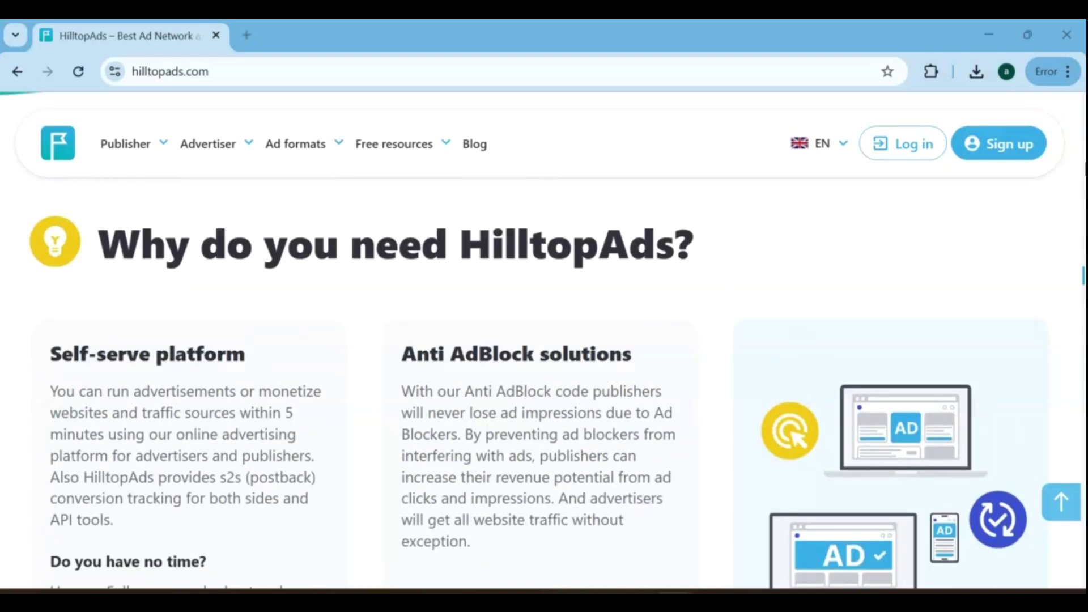
pyautogui.scroll(5, 51, 510)
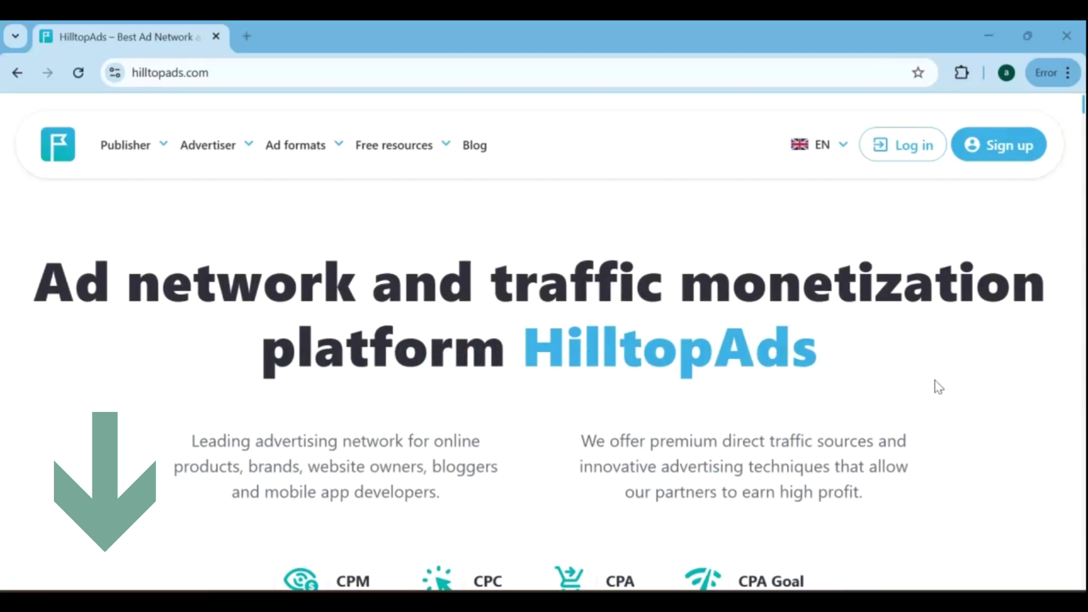
pyautogui.click(908, 145)
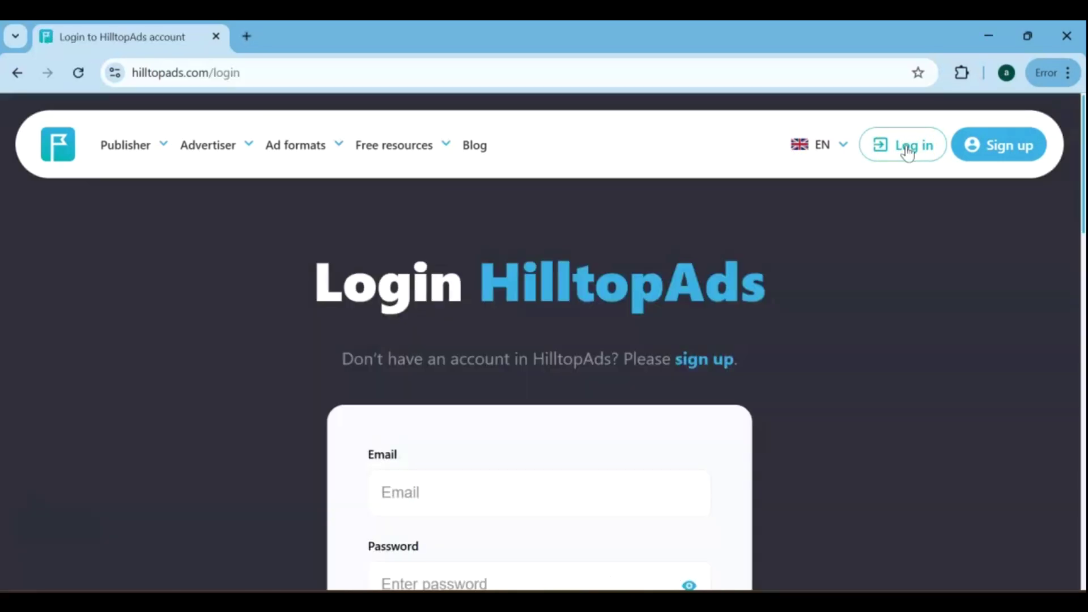
pyautogui.scroll(-2, 619, 416)
# Log in to HilltopAds with the saved credentials and open Manage Site & Zones
pyautogui.click(613, 417)
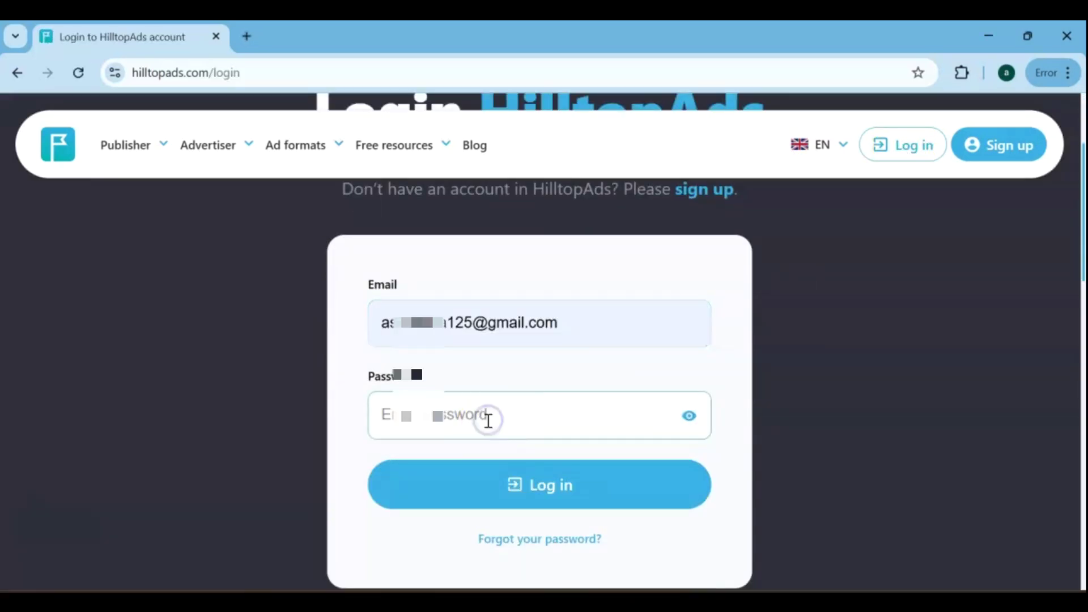
pyautogui.press('Return')
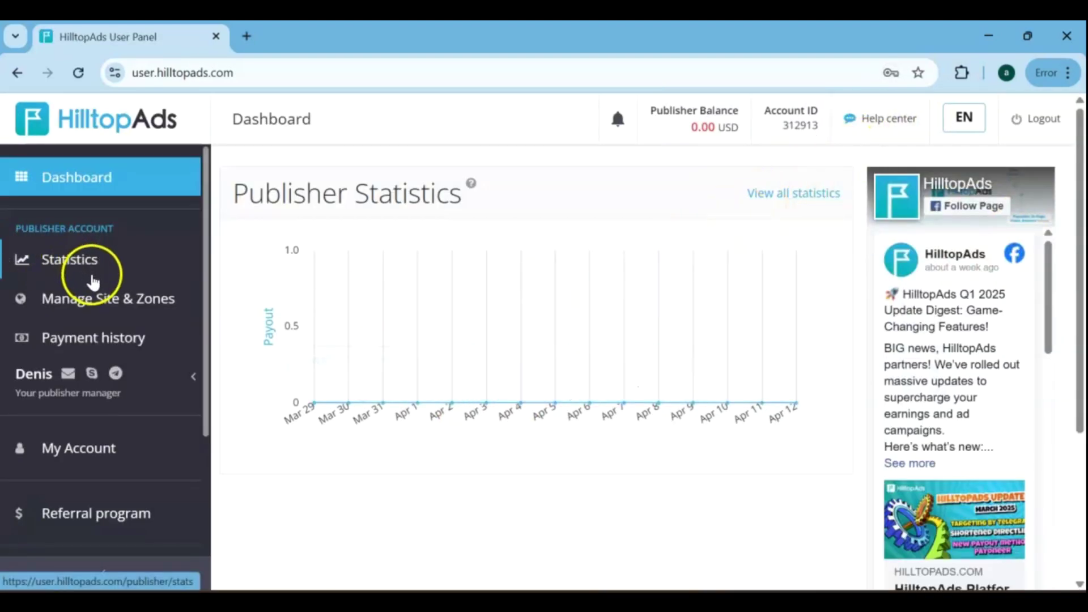
pyautogui.click(130, 301)
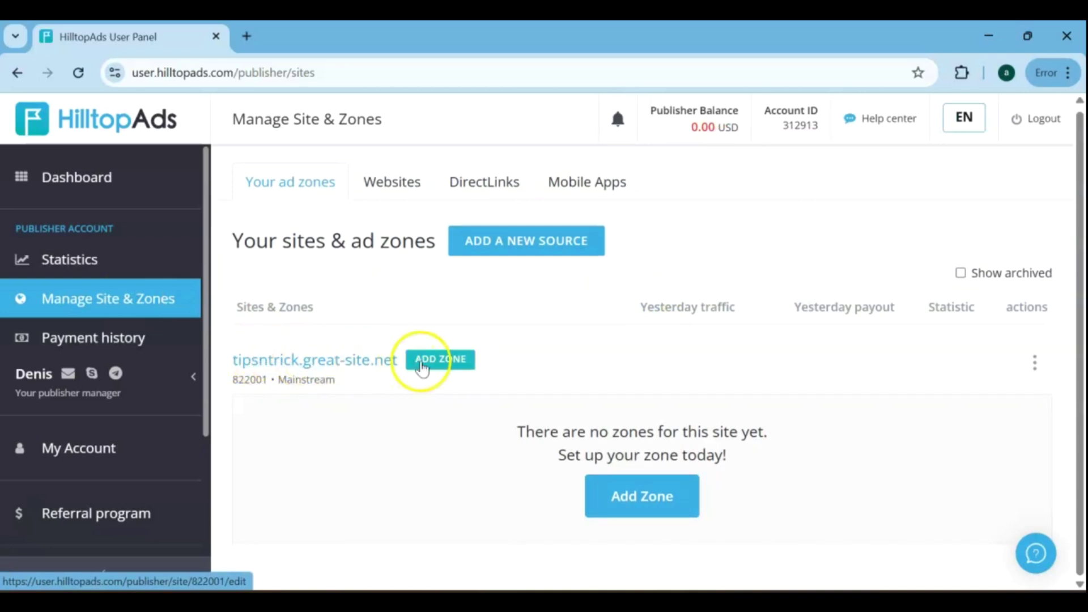
# Begin a new Popunder ad zone for tipsntrick.great-site.net
pyautogui.click(439, 359)
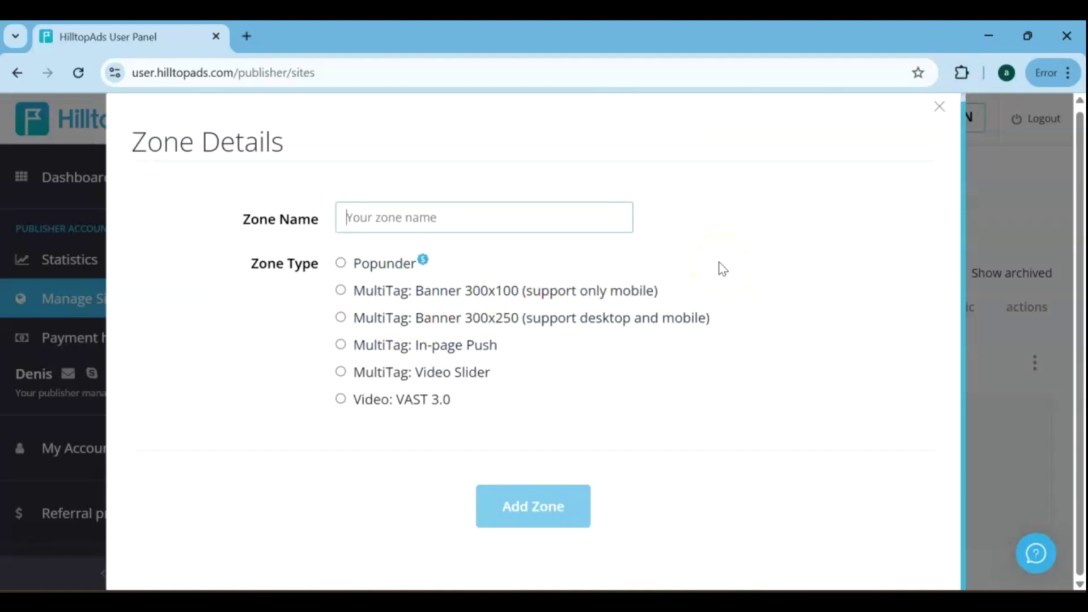
pyautogui.click(341, 264)
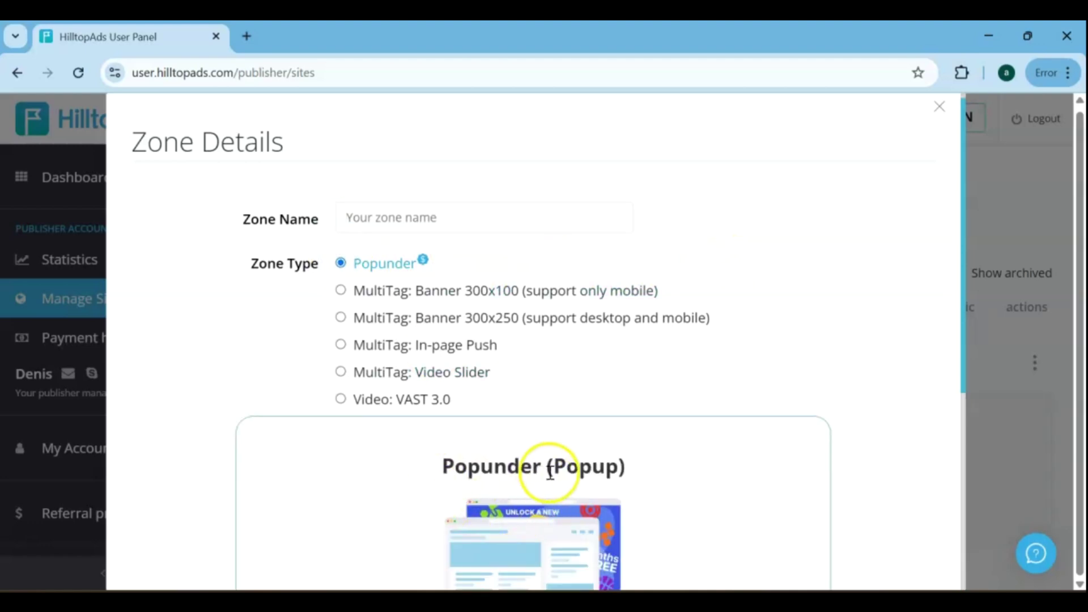
# Preview the MultiTag Banner, In-page Push, Video Slider and VAST 3.0 zone types
pyautogui.click(341, 291)
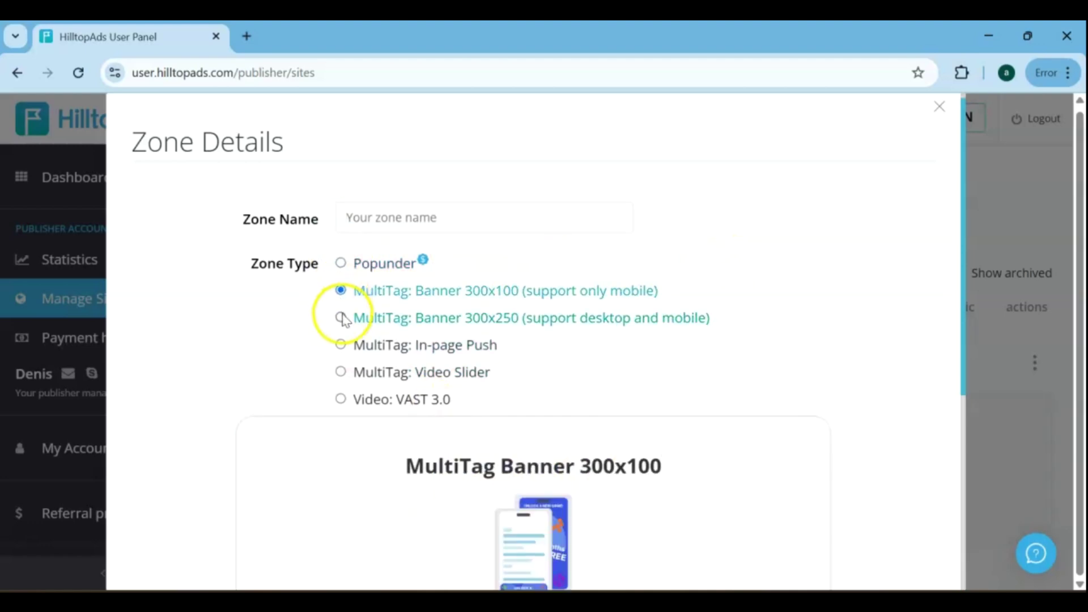
pyautogui.click(341, 318)
pyautogui.click(341, 346)
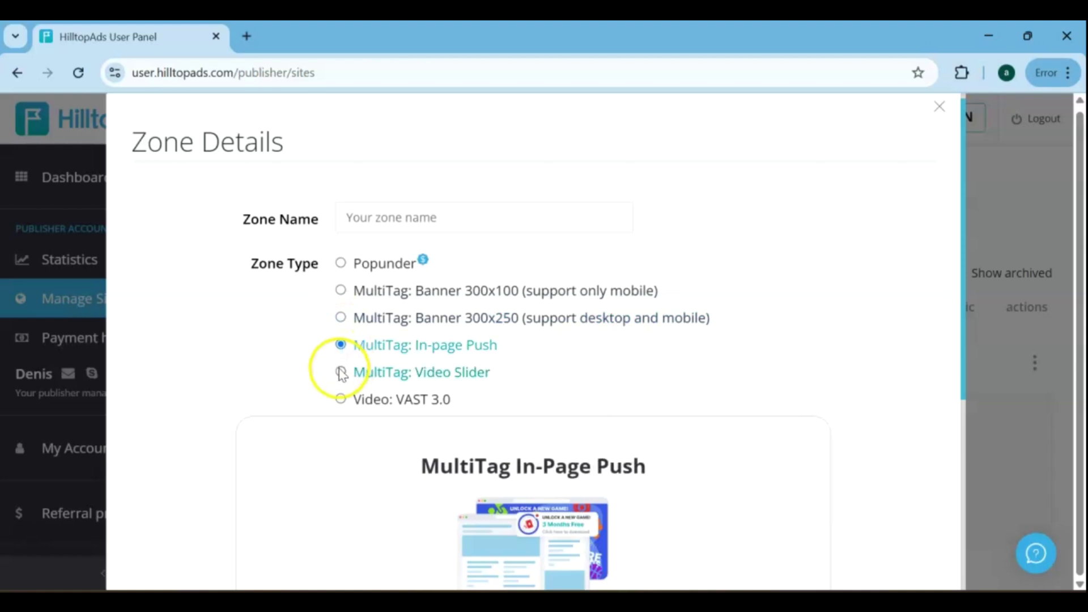
pyautogui.click(341, 372)
pyautogui.click(341, 399)
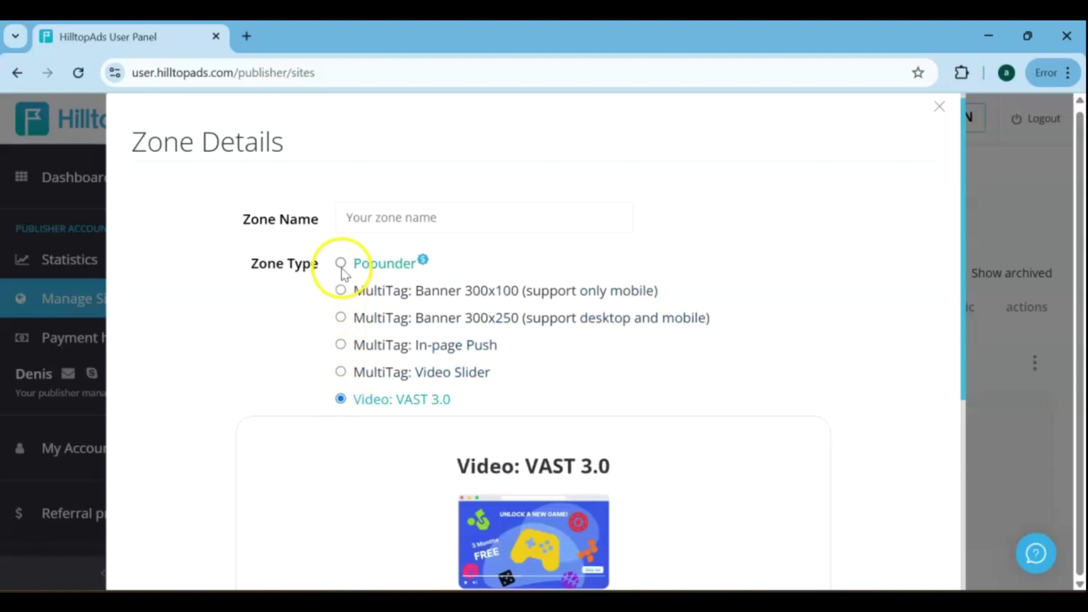
# Select Popunder, name the zone, and create it
pyautogui.click(340, 265)
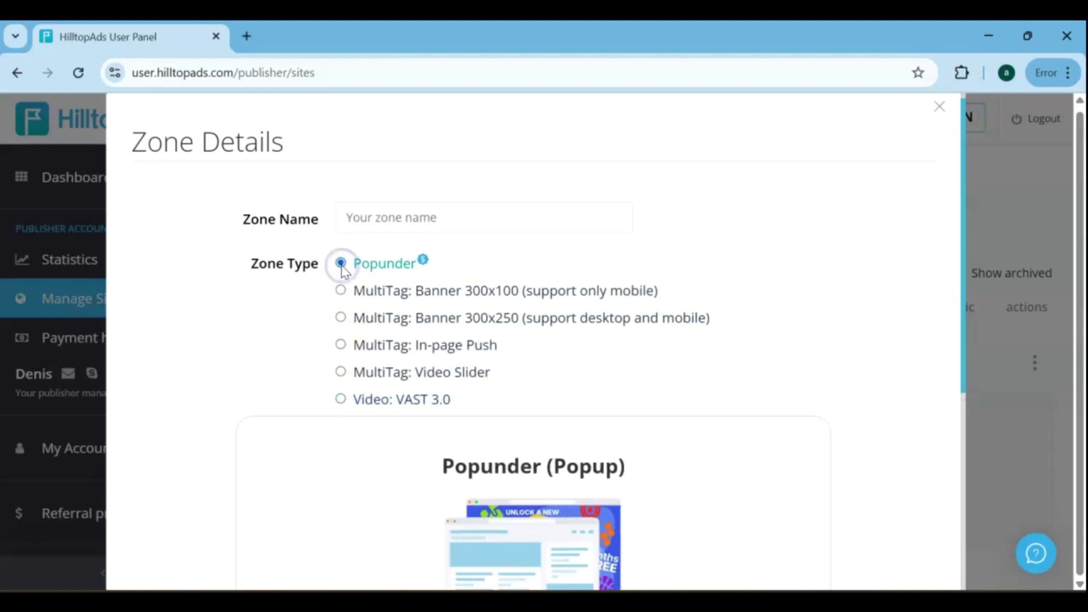
pyautogui.click(379, 218)
pyautogui.write('My pop zone')
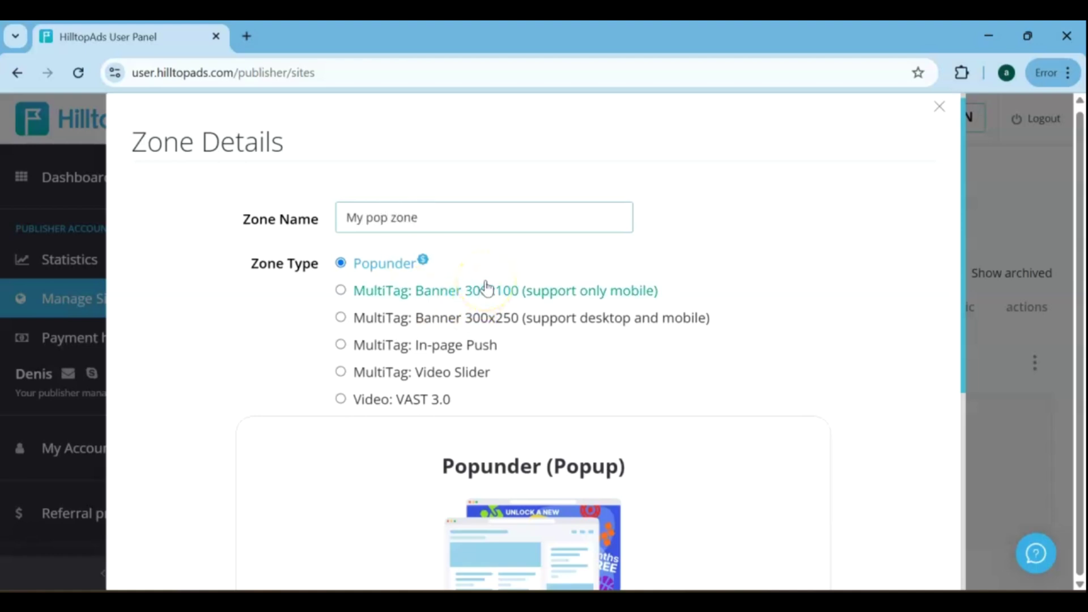
pyautogui.scroll(-5, 484, 290)
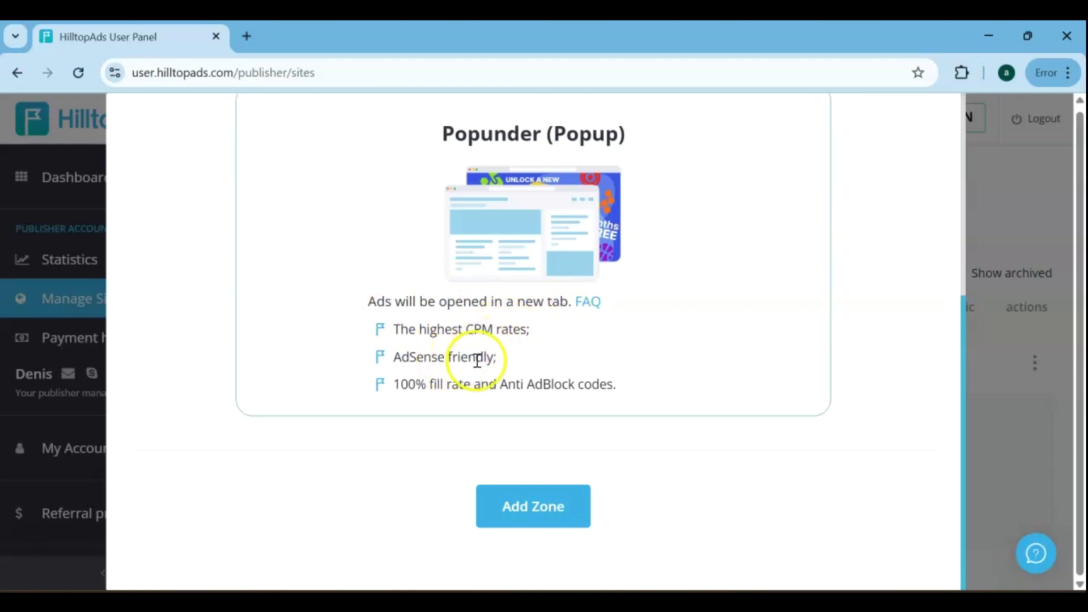
pyautogui.click(552, 512)
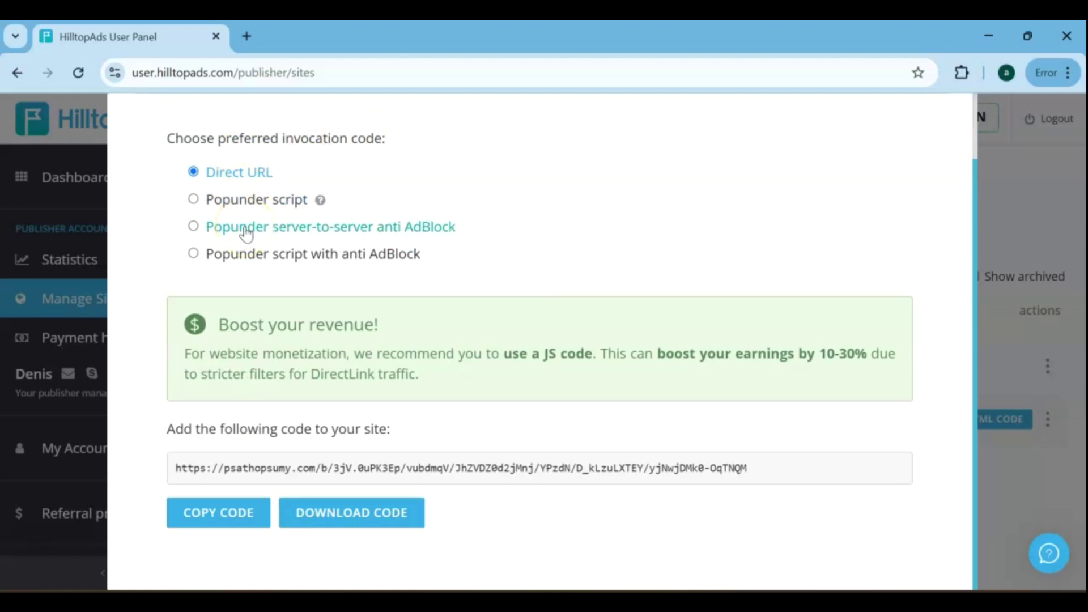
# Copy the 'Popunder script with anti AdBlock' invocation code
pyautogui.click(223, 253)
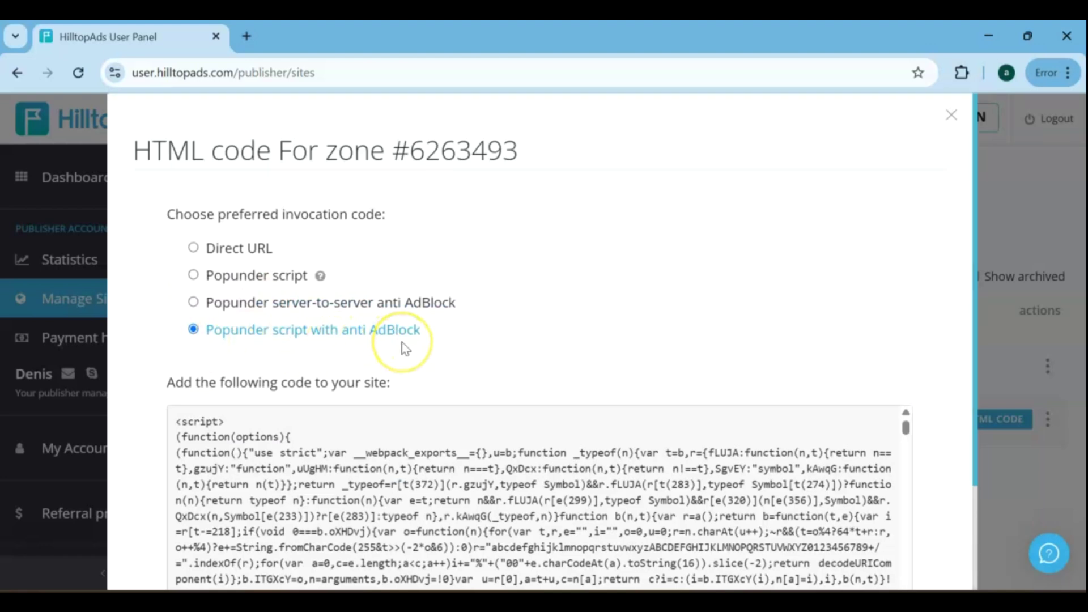
pyautogui.scroll(-2, 403, 343)
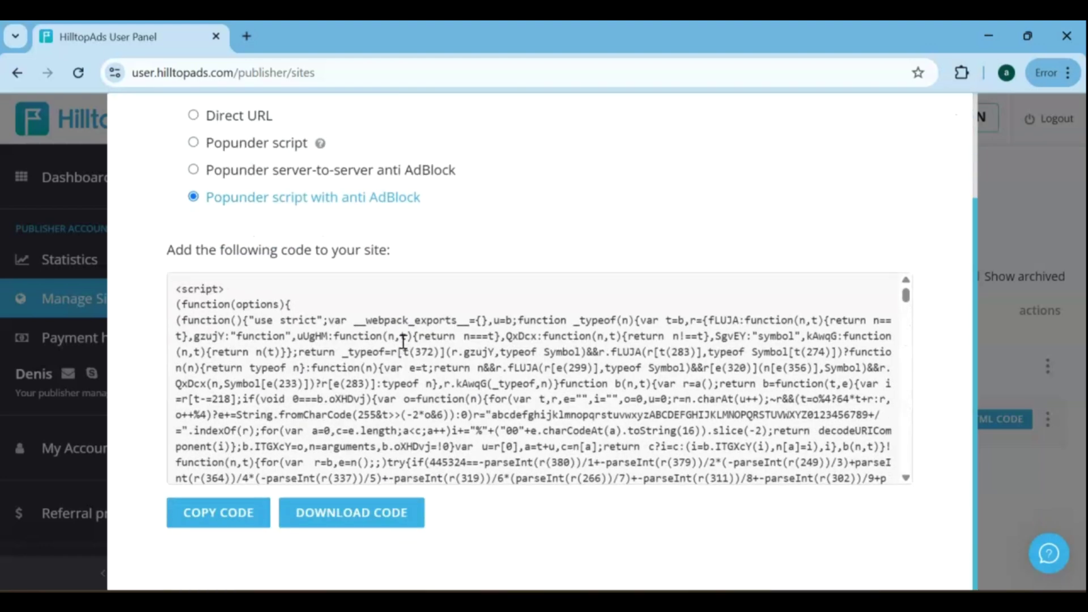
pyautogui.click(254, 515)
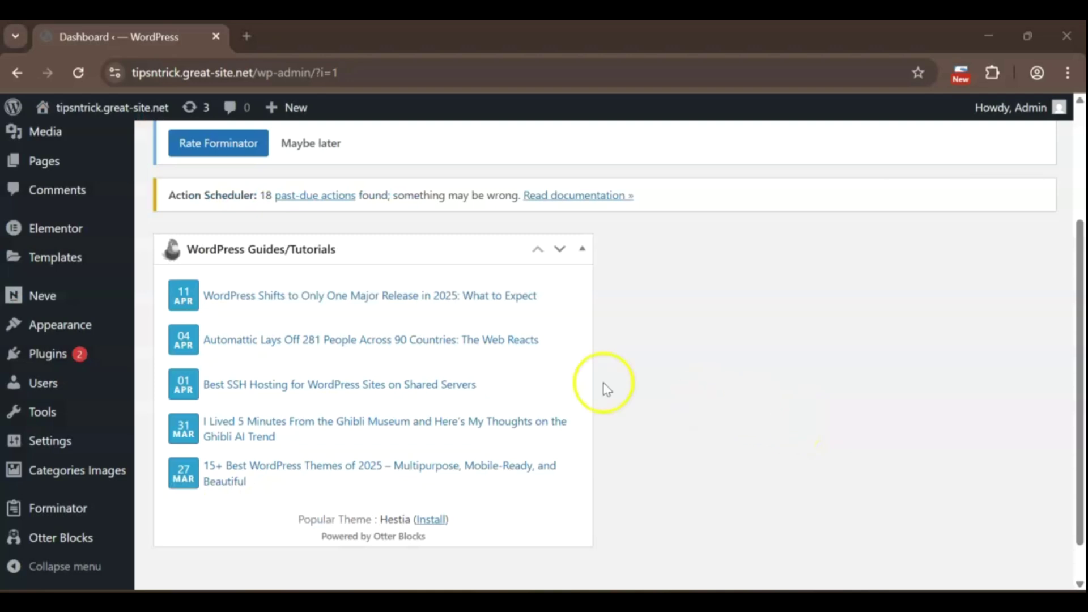
pyautogui.moveTo(48, 354)
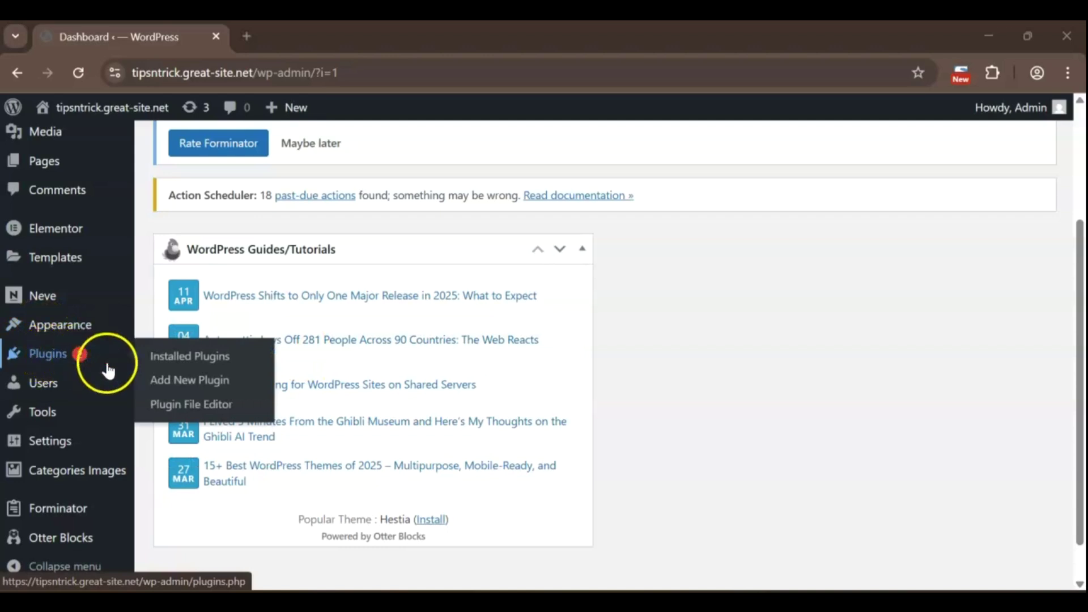
# Search plugins for 'Insert Headers and Footers', then install and activate WPCode
pyautogui.click(190, 380)
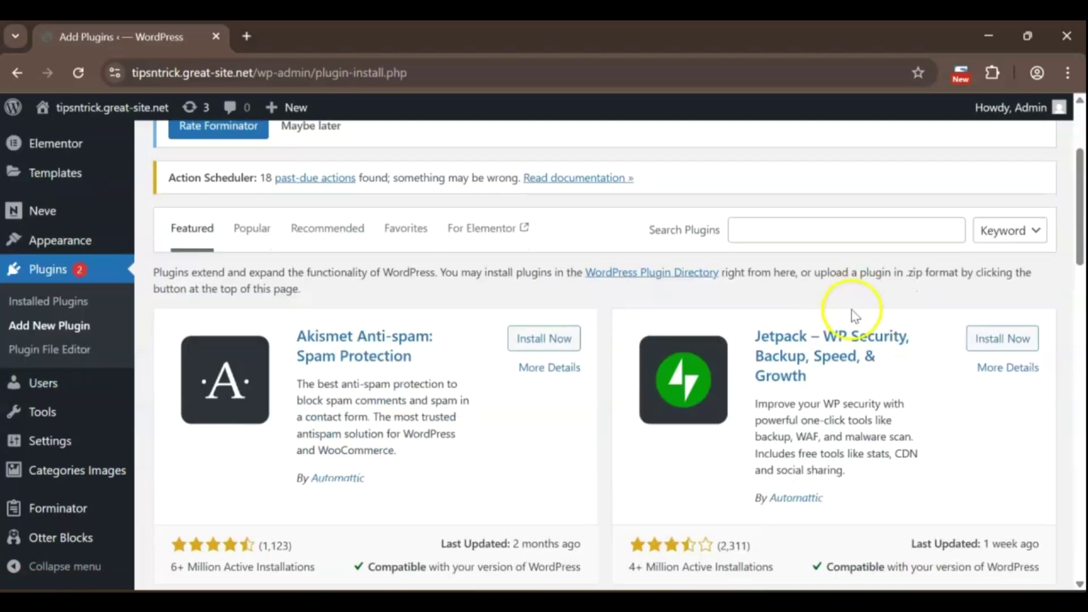
pyautogui.click(845, 231)
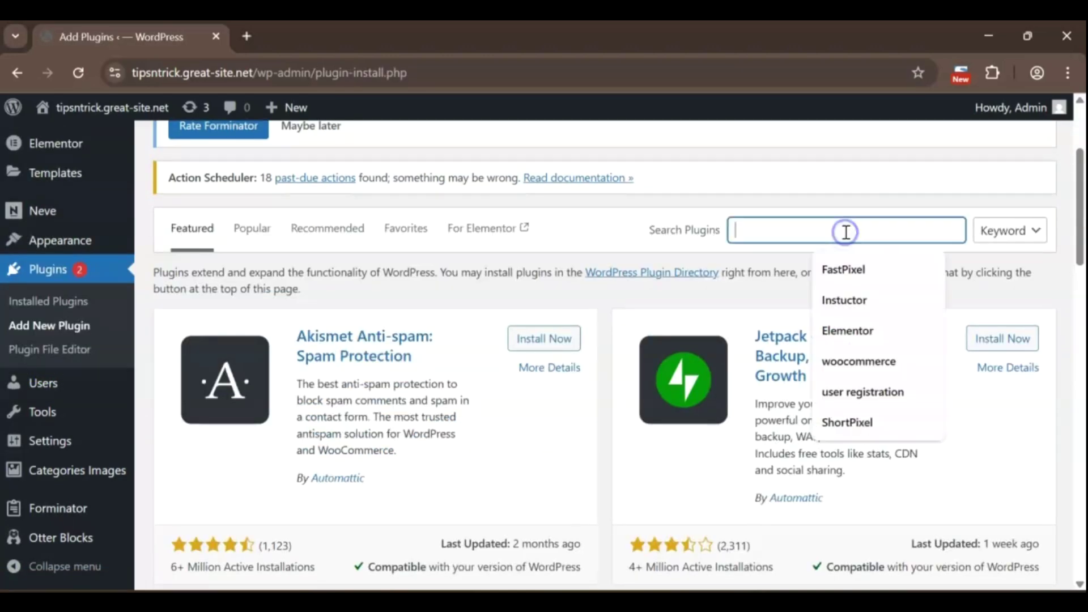
pyautogui.write('Insert Headers and Footers')
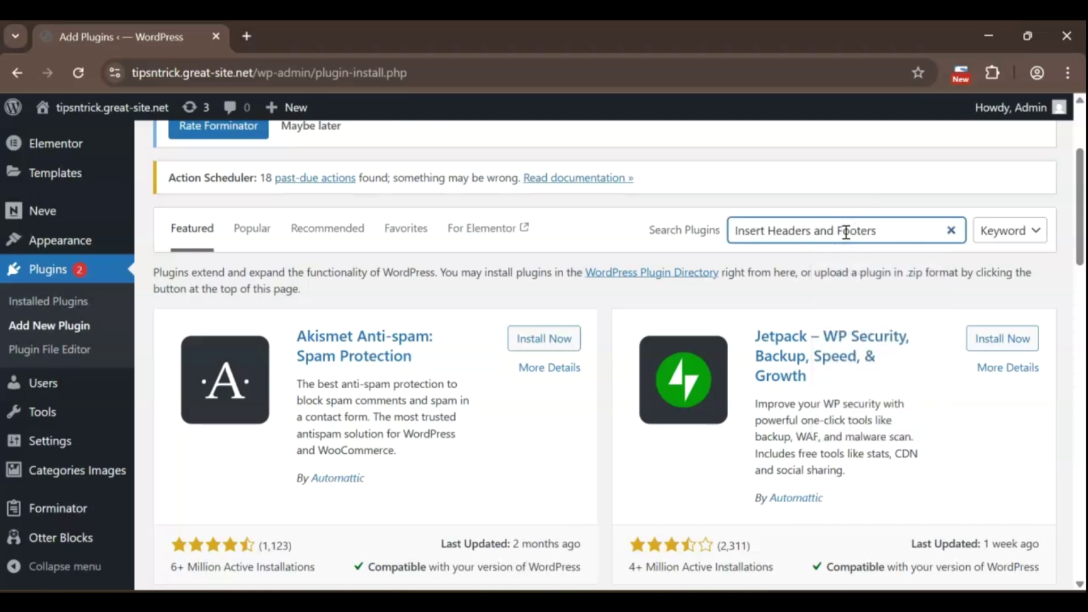
pyautogui.press('Return')
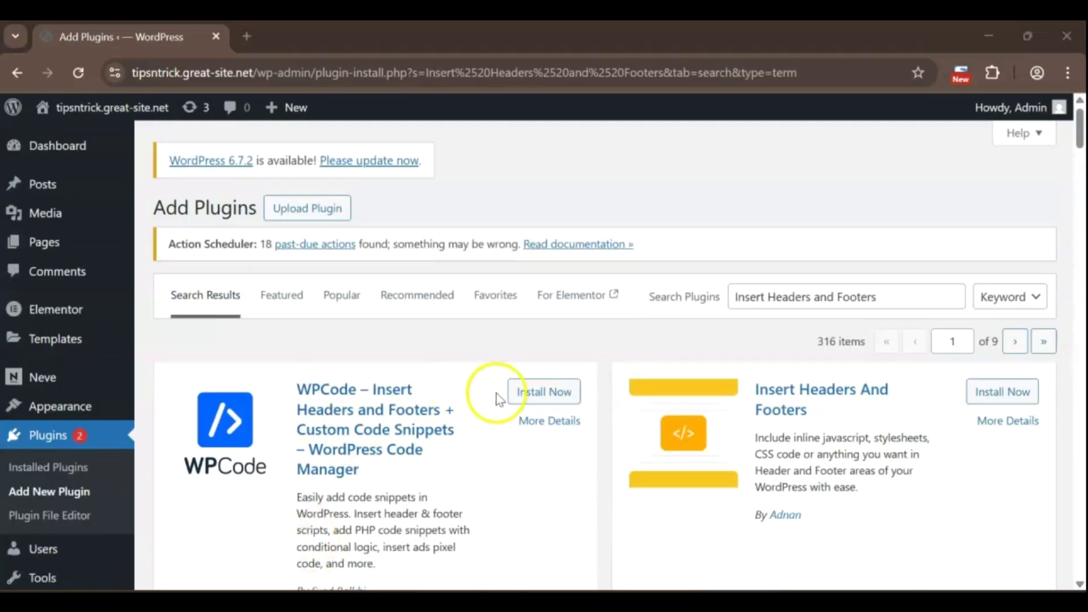
pyautogui.click(536, 392)
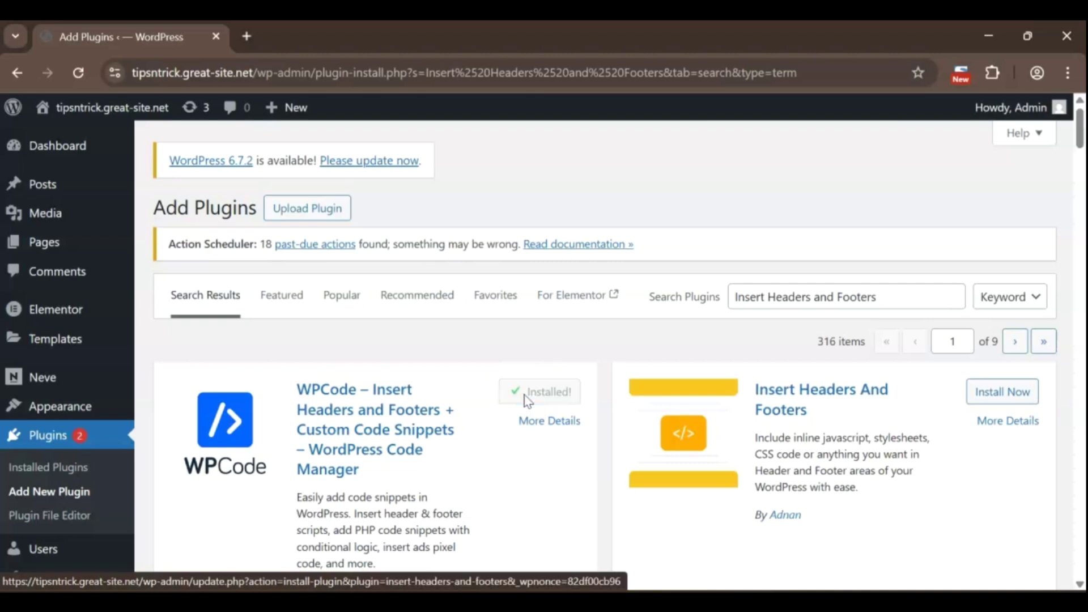
pyautogui.click(538, 396)
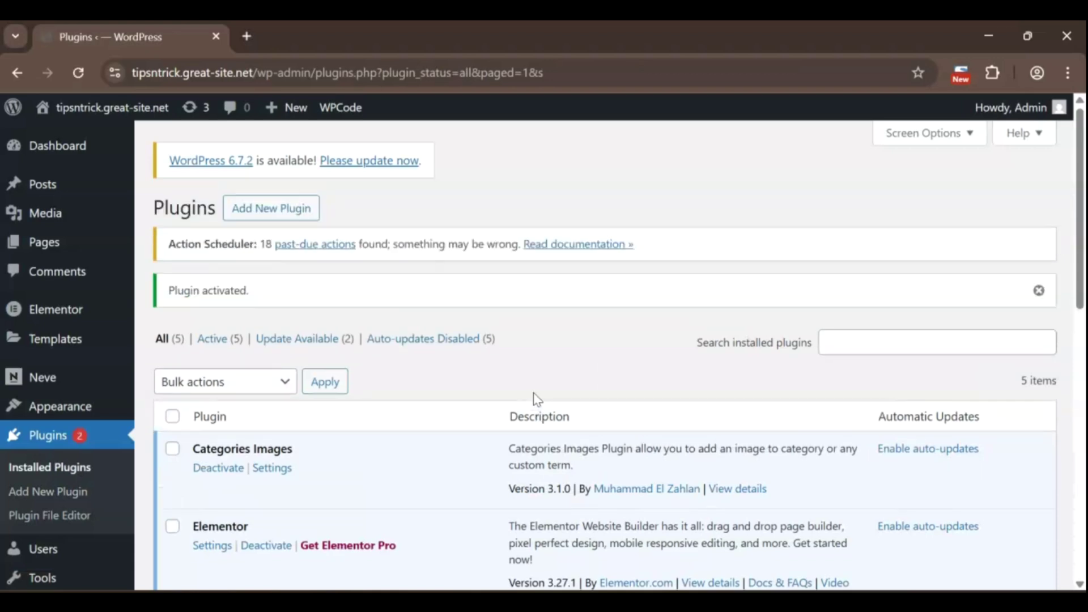
pyautogui.scroll(-2, 450, 347)
# Open the Header & Footer page under Code Snippets
pyautogui.click(449, 323)
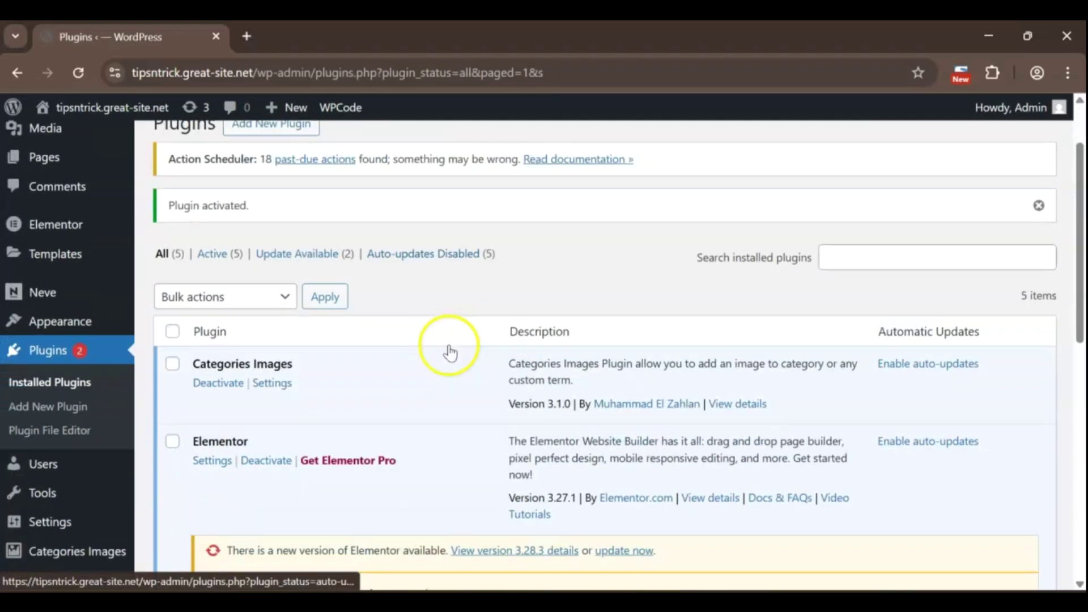
pyautogui.scroll(-3, 545, 340)
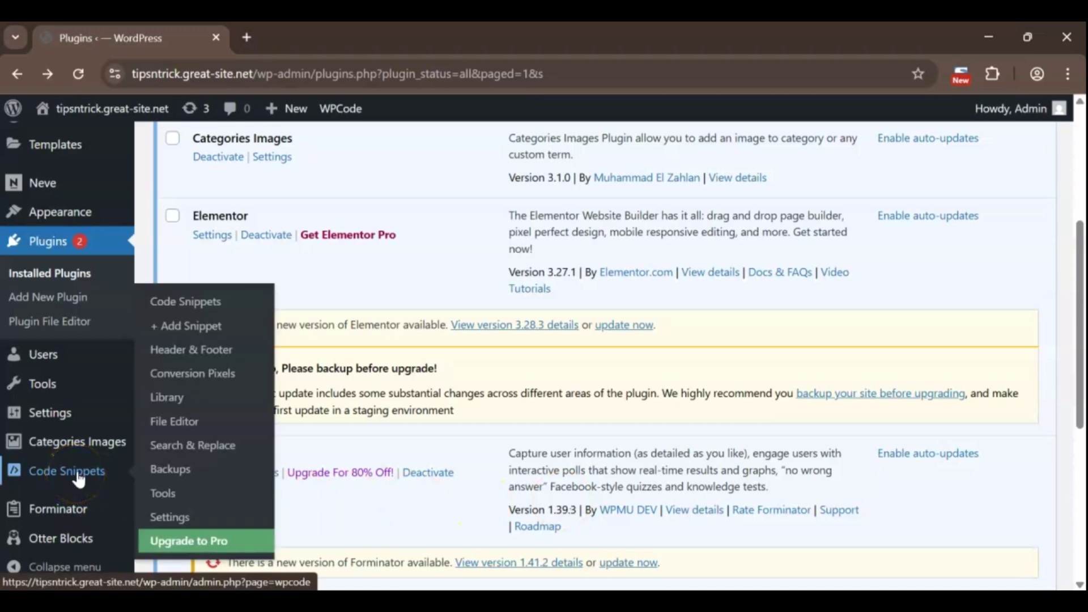
pyautogui.click(209, 350)
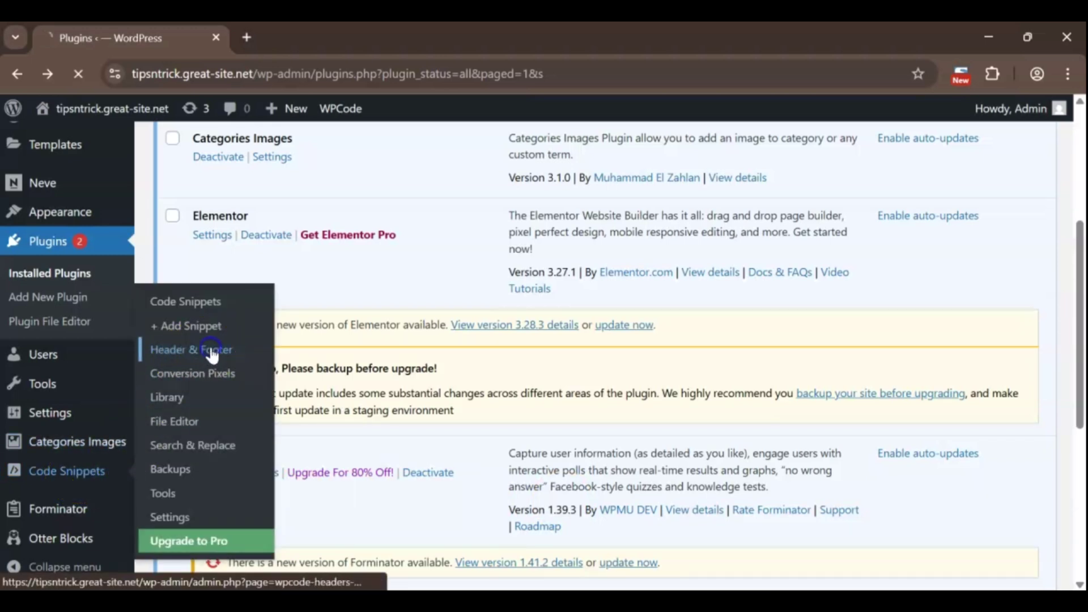
pyautogui.click(353, 287)
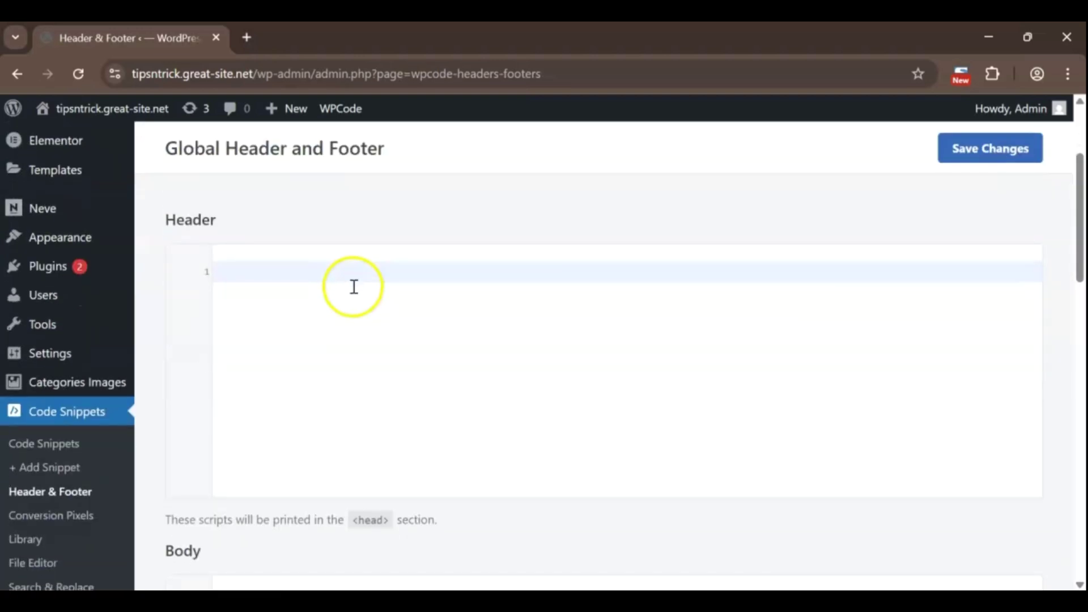
pyautogui.scroll(-4, 353, 286)
pyautogui.scroll(-4, 298, 289)
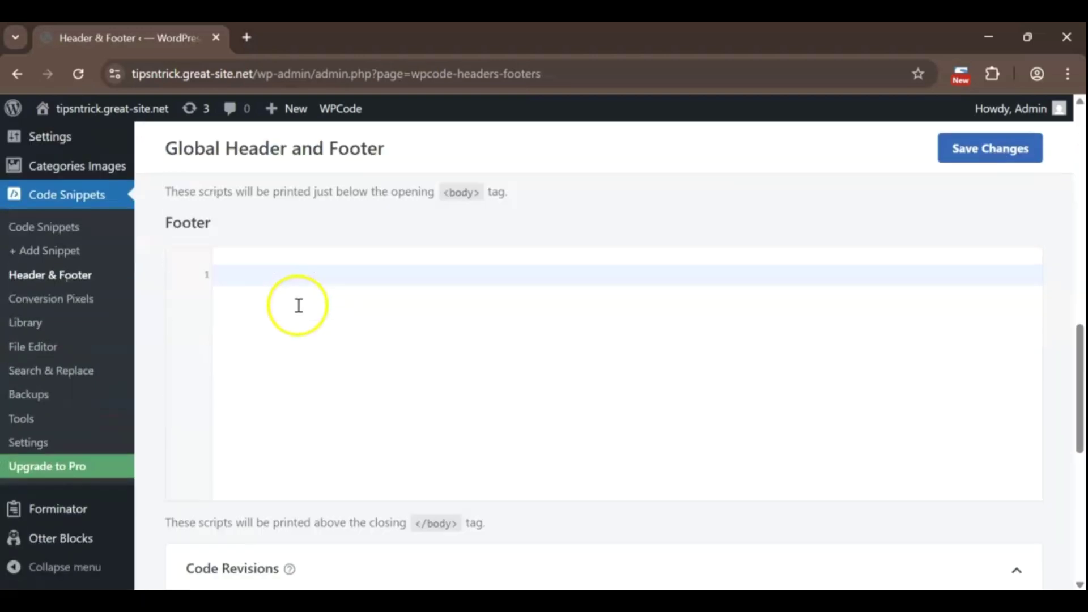
pyautogui.scroll(-1, 299, 305)
# Paste the HilltopAds popunder script into WPCode's Footer box and save
pyautogui.click(264, 255)
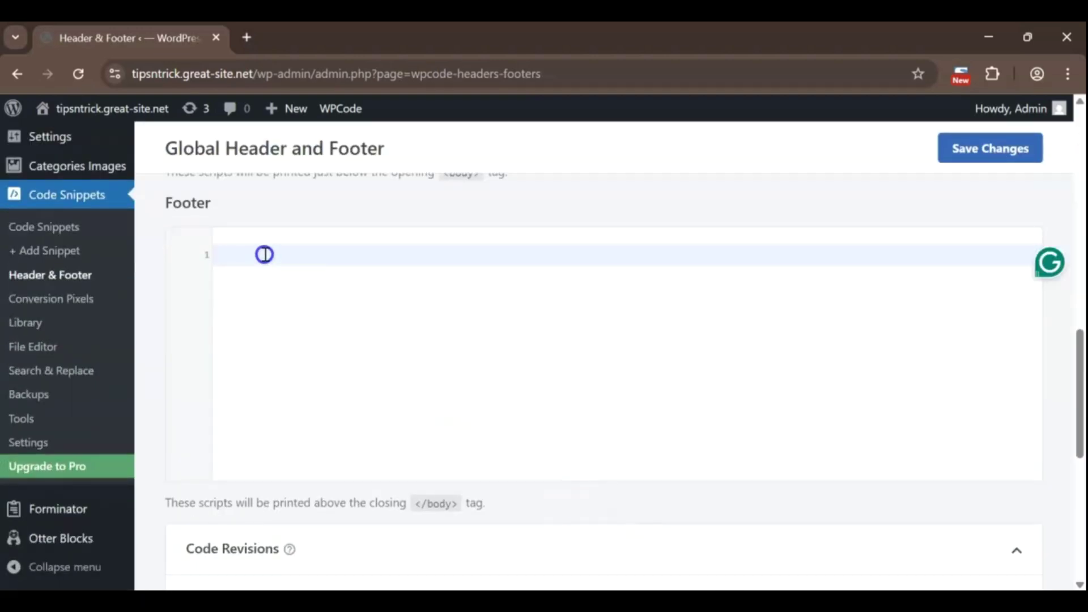
pyautogui.hotkey('ctrl', 'v')
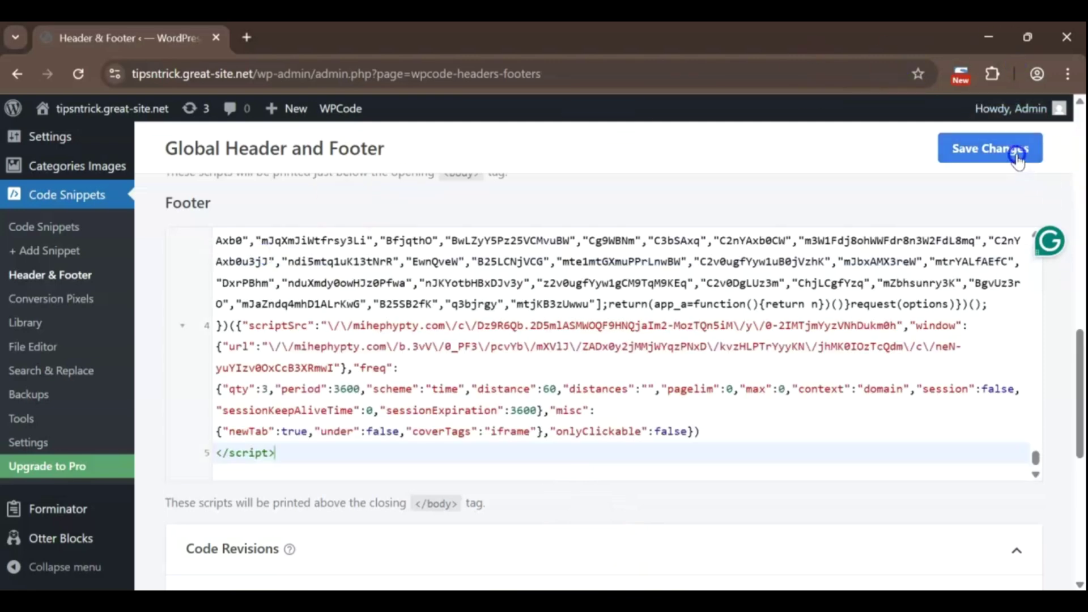
pyautogui.click(1017, 157)
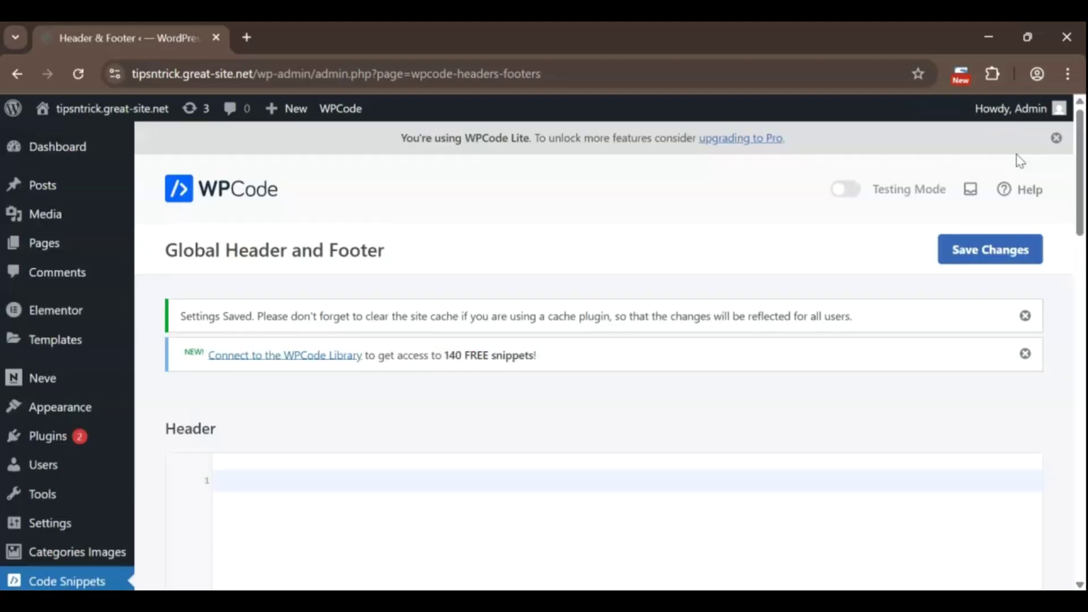
# Visit tipsntrick.great-site.net and trigger the popunder that opens Eat Cells
pyautogui.click(41, 108)
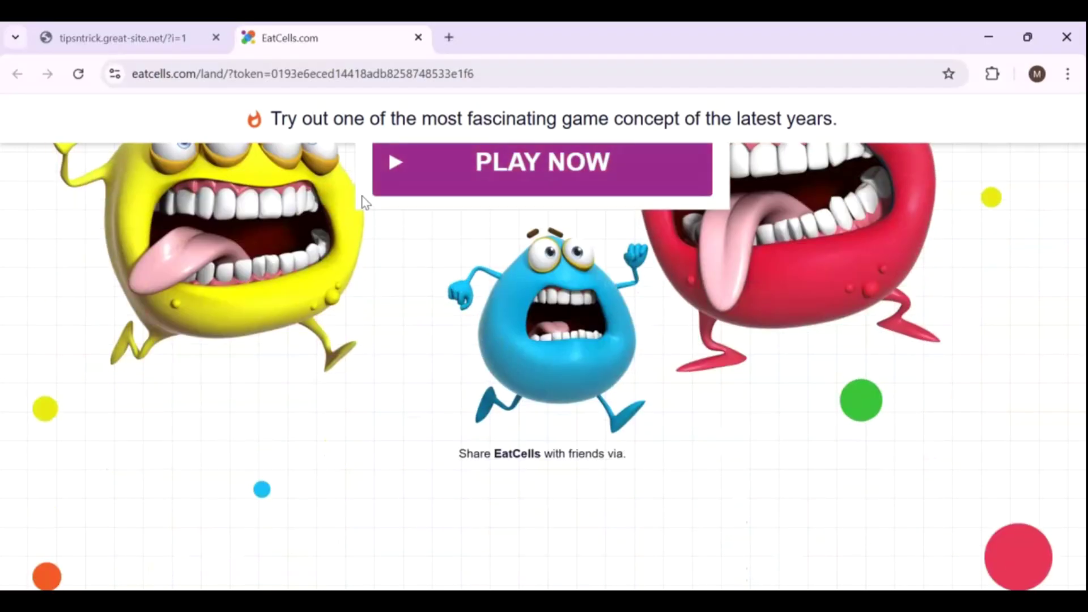
pyautogui.scroll(3, 364, 202)
pyautogui.click(506, 383)
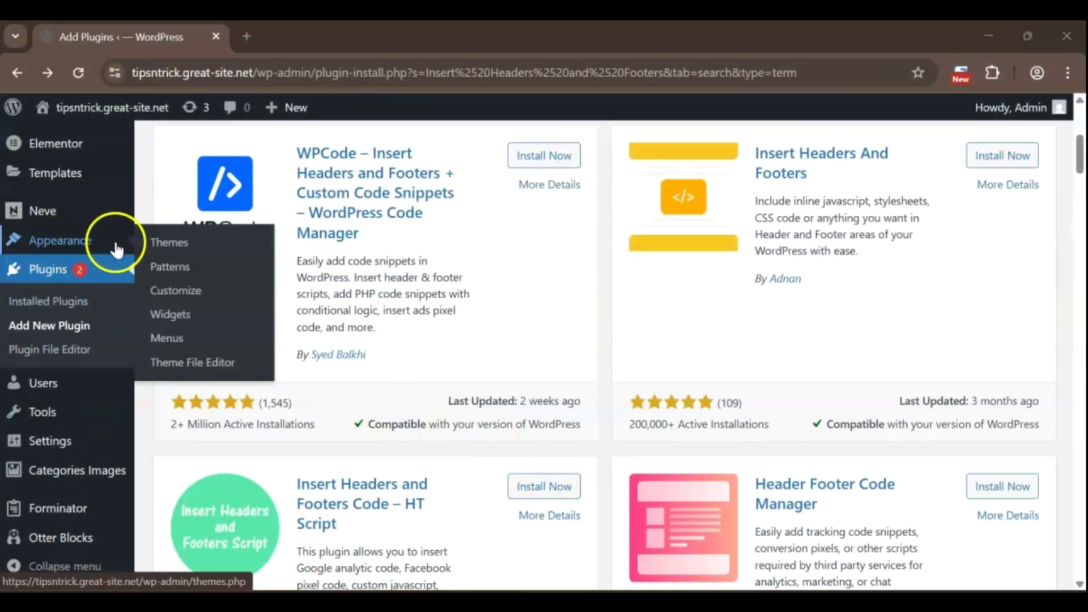
# Open Neve's footer.php in Appearance > Theme File Editor
pyautogui.click(184, 365)
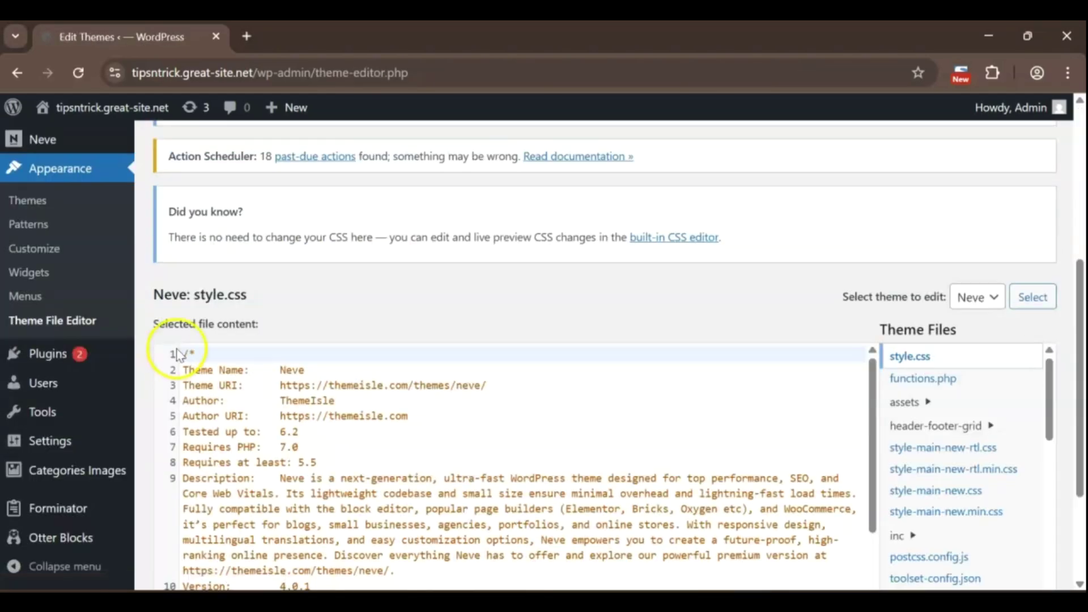
pyautogui.scroll(-1, 485, 298)
pyautogui.moveTo(1050, 361); pyautogui.dragTo(1057, 429)
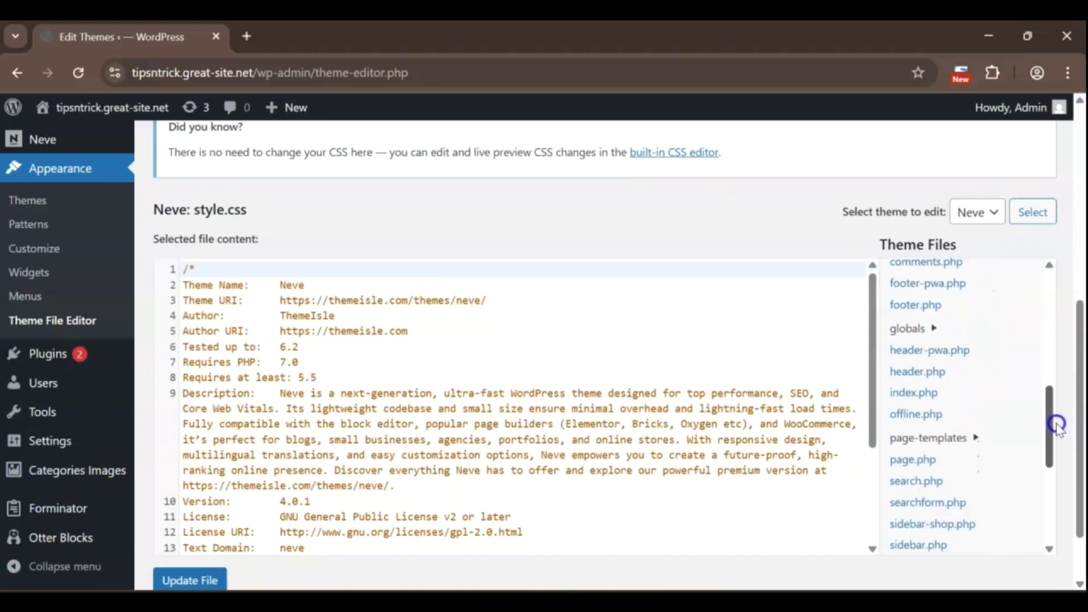
pyautogui.click(914, 324)
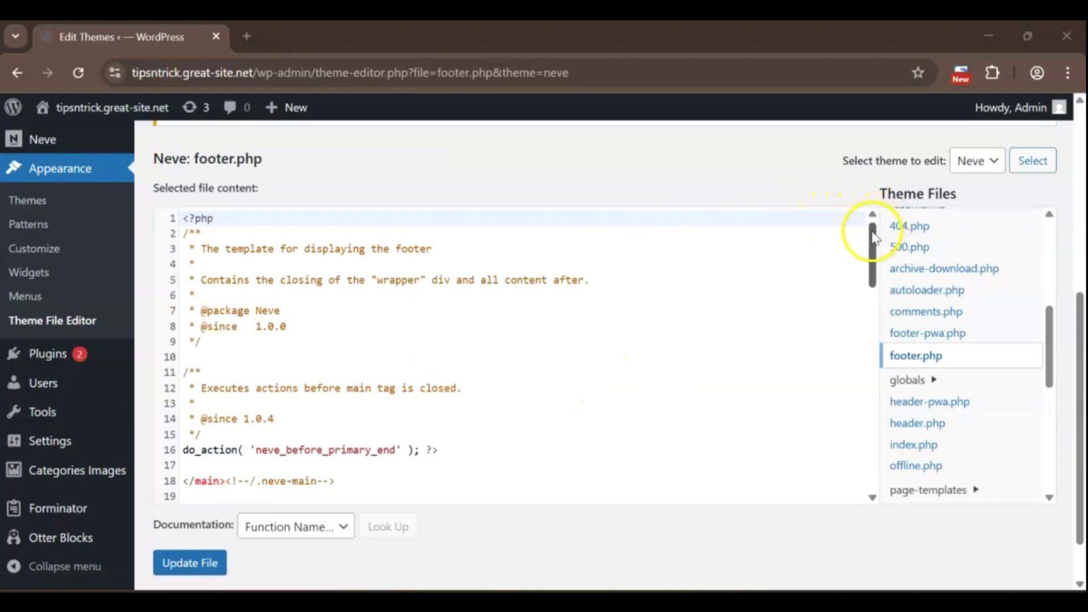
pyautogui.moveTo(873, 230); pyautogui.dragTo(848, 461)
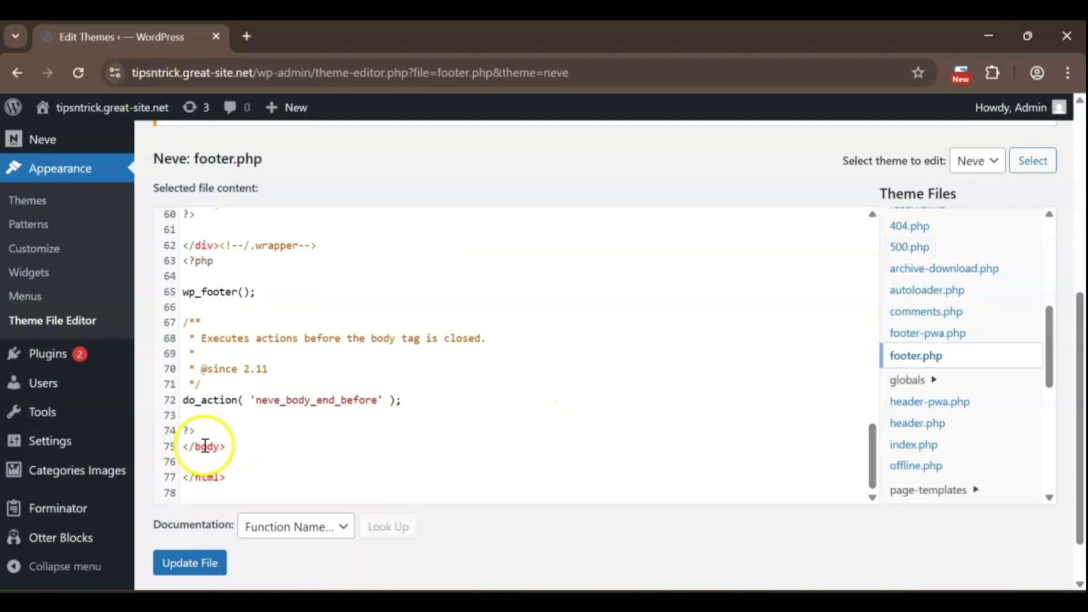
# Paste the popunder script on a new line after line 74's '?>' in footer.php and update
pyautogui.click(218, 429)
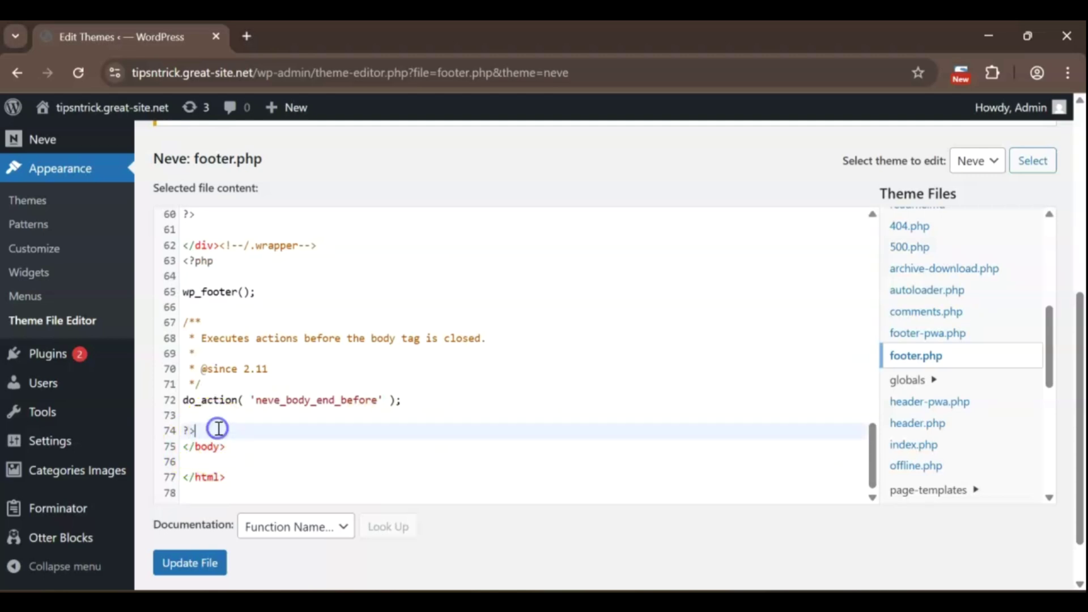
pyautogui.press('Return')
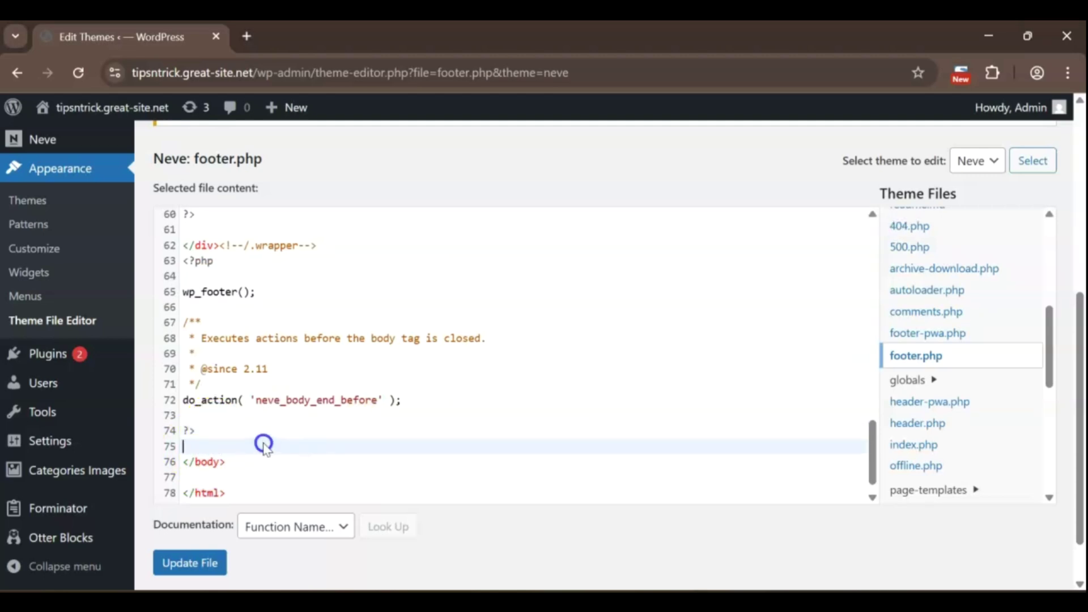
pyautogui.hotkey('ctrl', 'v')
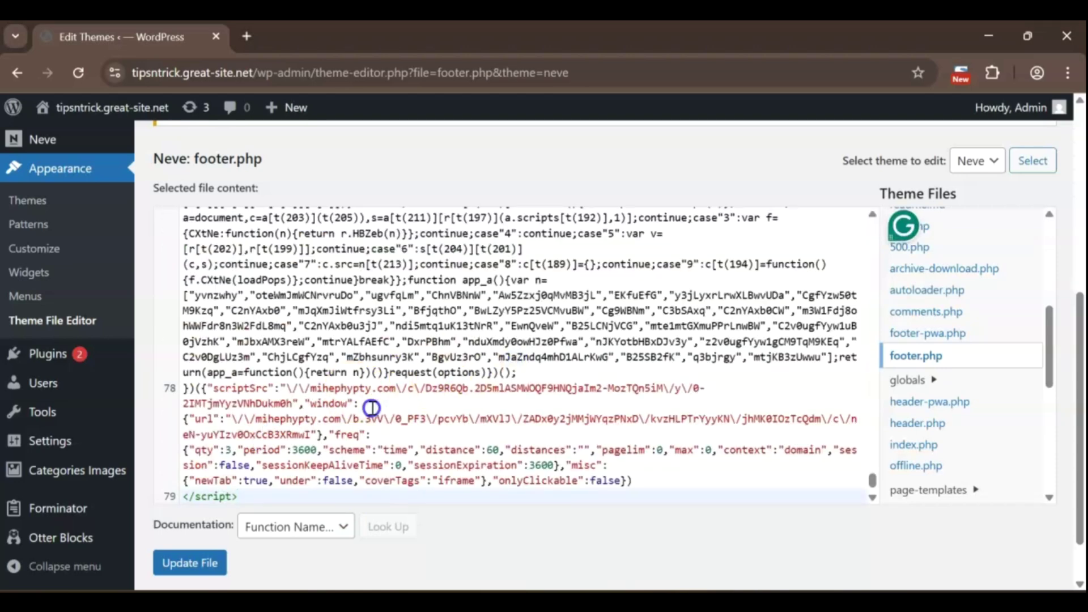
pyautogui.click(181, 564)
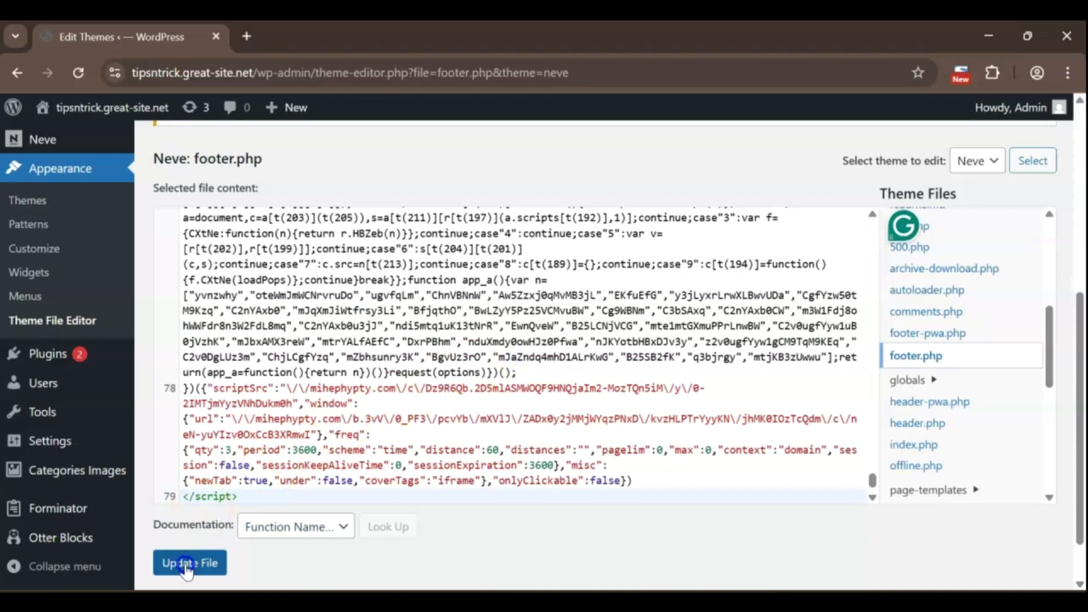
pyautogui.click(187, 565)
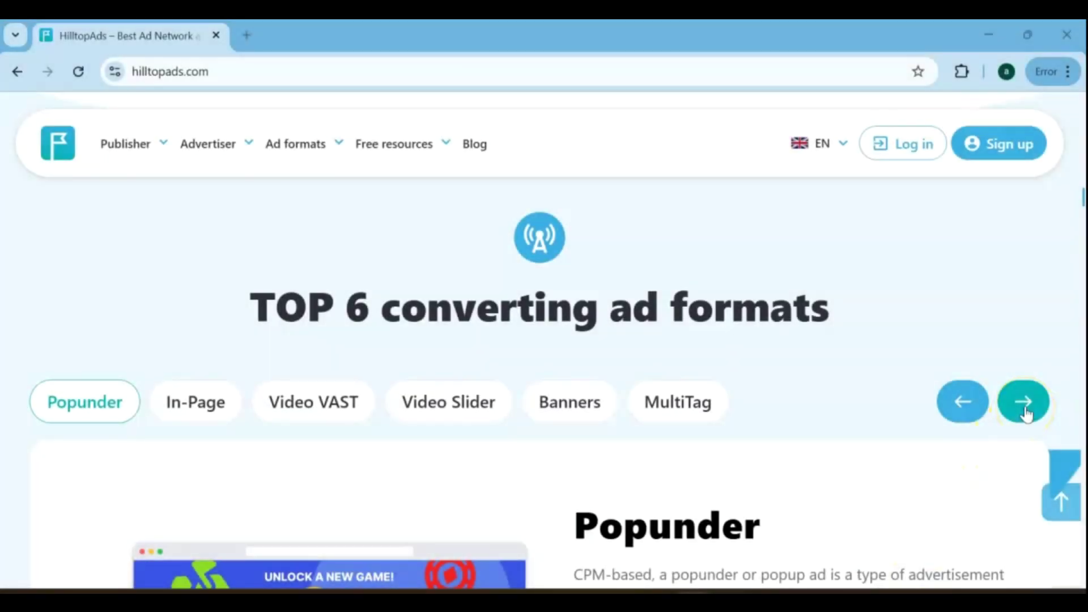
# Advance the carousel past In-Page, Video VAST, Video Slider and Banners to MultiTag
pyautogui.click(1024, 402)
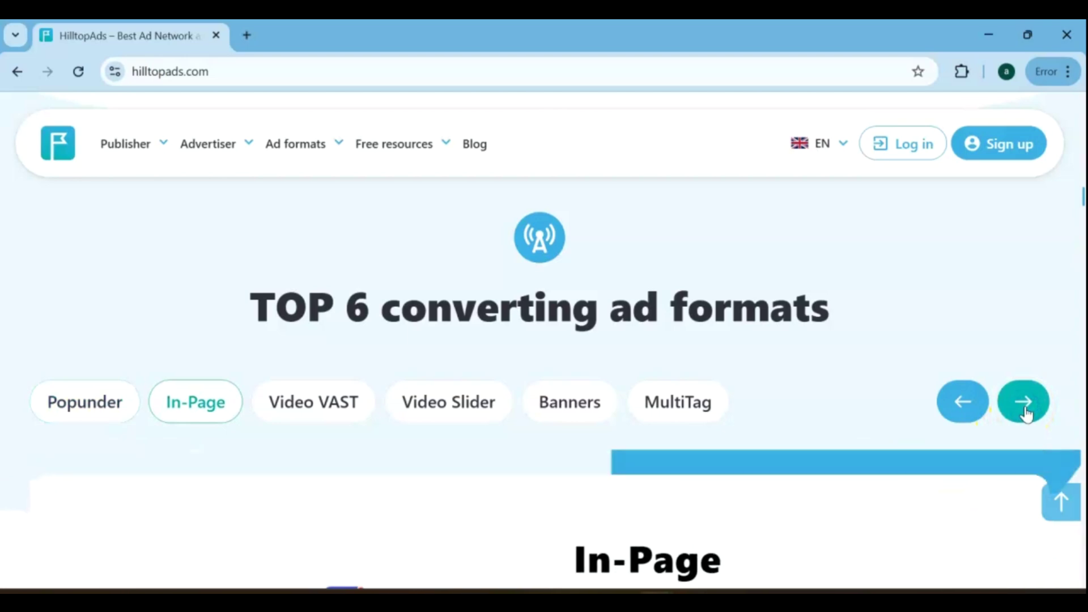
pyautogui.click(1026, 410)
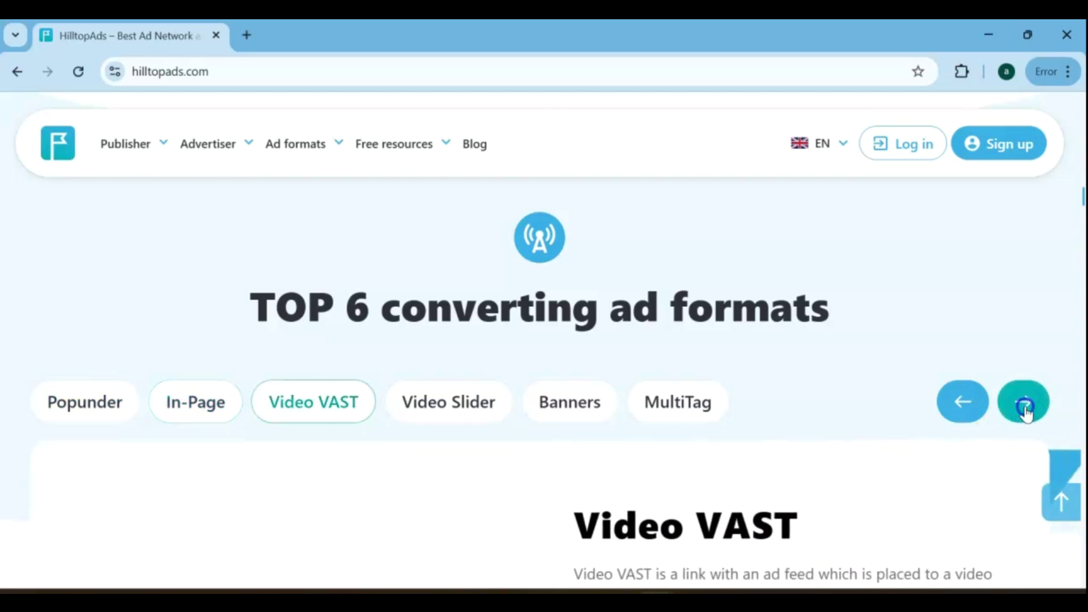
pyautogui.click(1026, 409)
pyautogui.click(1025, 410)
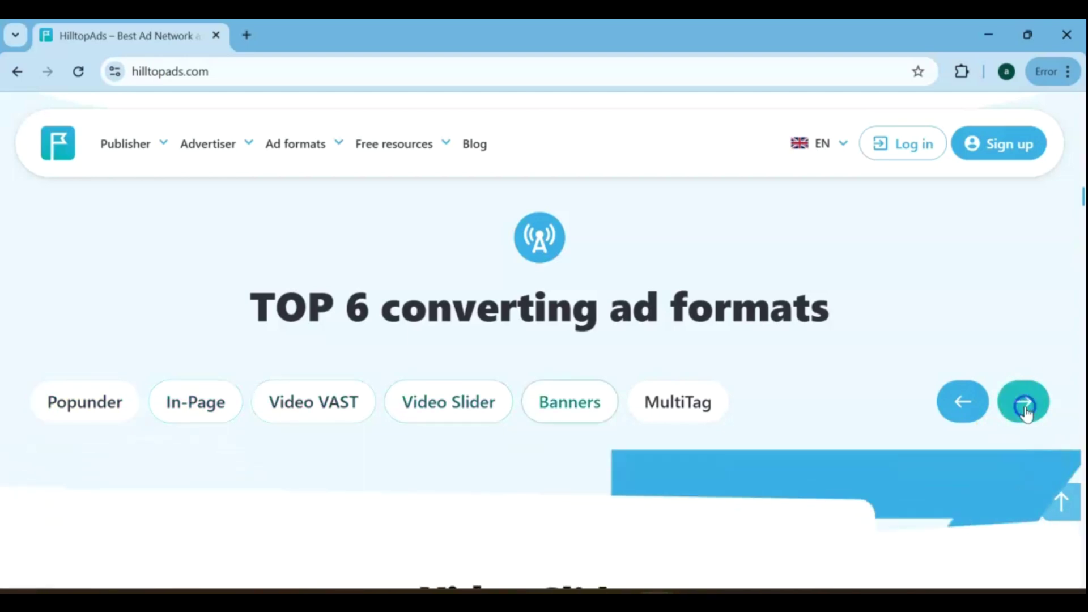
pyautogui.click(1026, 409)
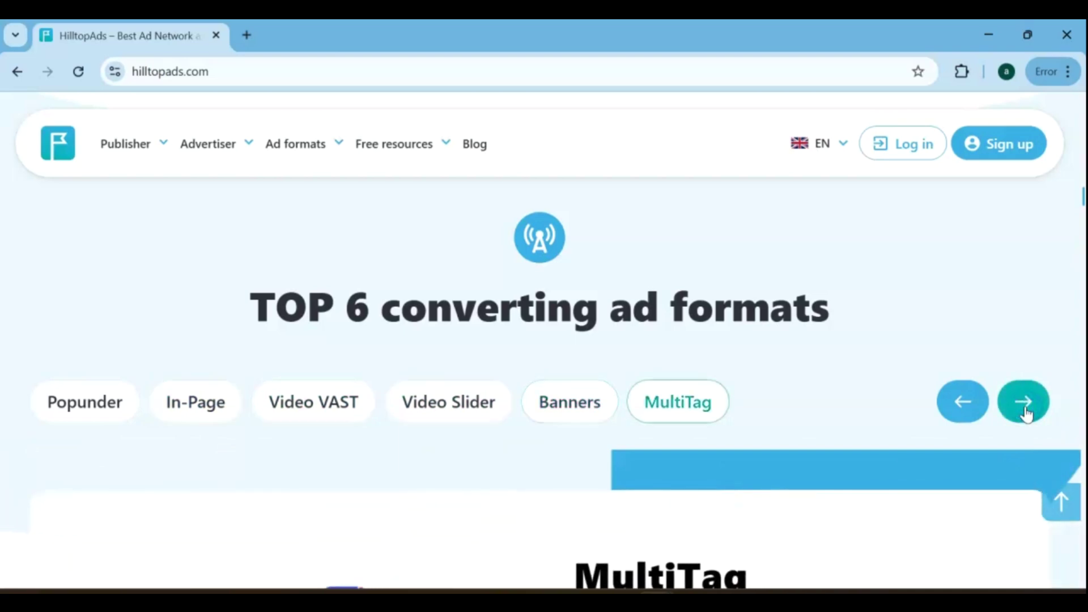
pyautogui.scroll(-2, 1026, 410)
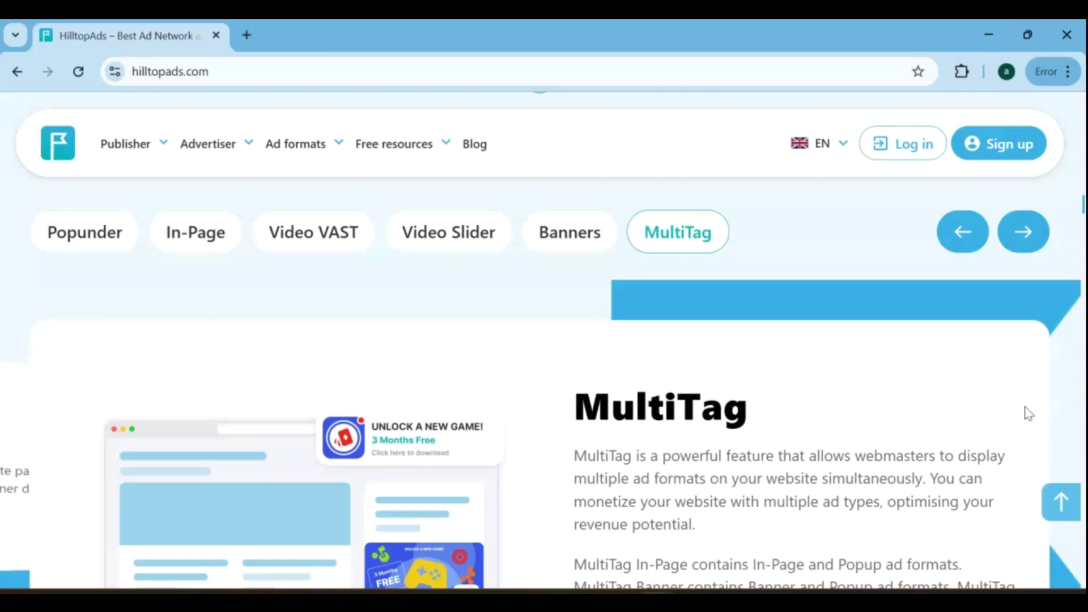